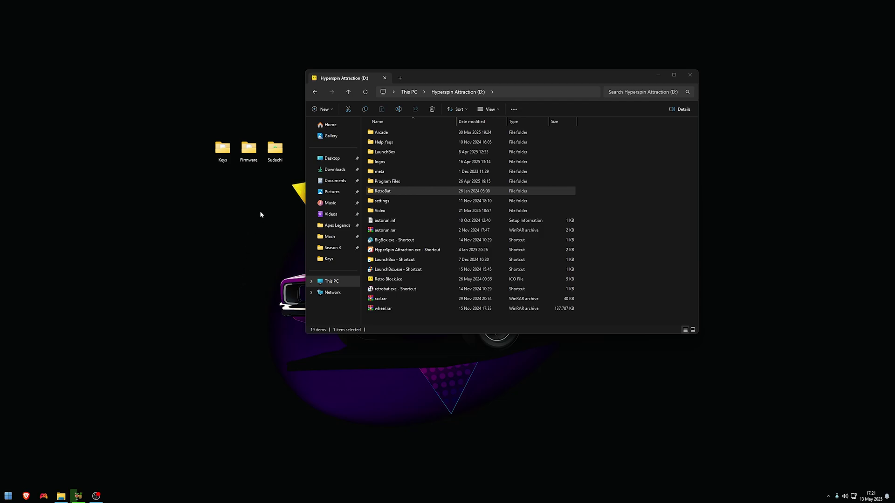
Step: Rearrange items in the File Explorer window showing the Hyperspin Attraction (D:) drive
left_click_drag(273, 172, 274, 177)
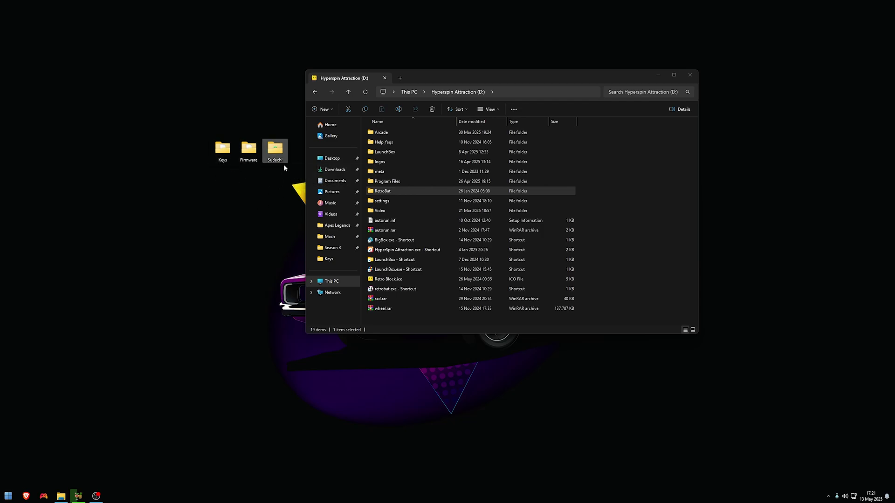
left_click_drag(249, 151, 226, 159)
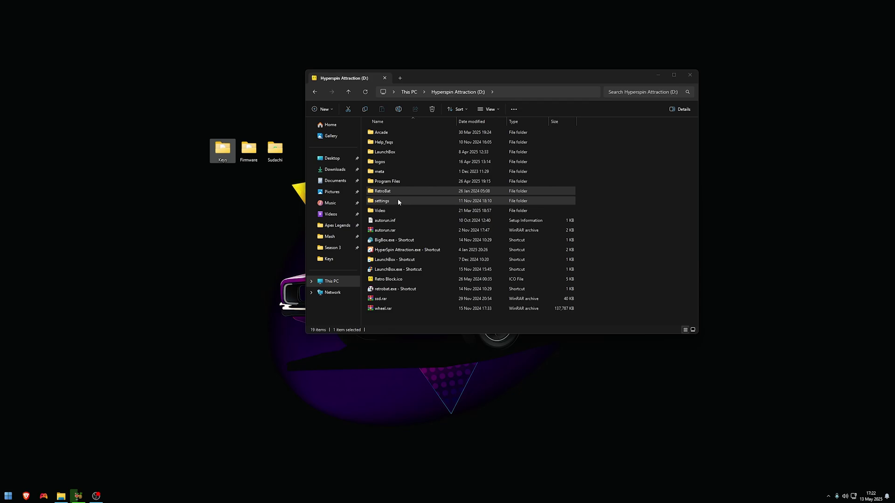
Step: Go to RetroBat\emulators\sudachi and launch sudachi.exe
double_click(381, 191)
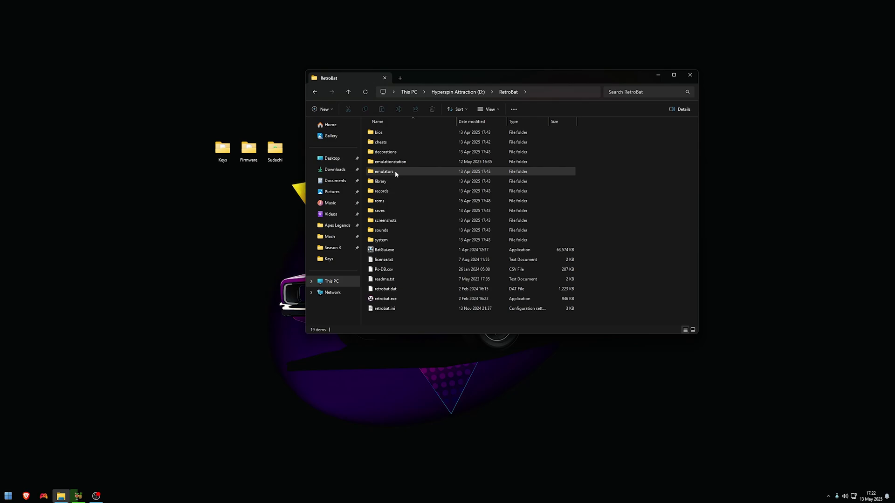
double_click(395, 171)
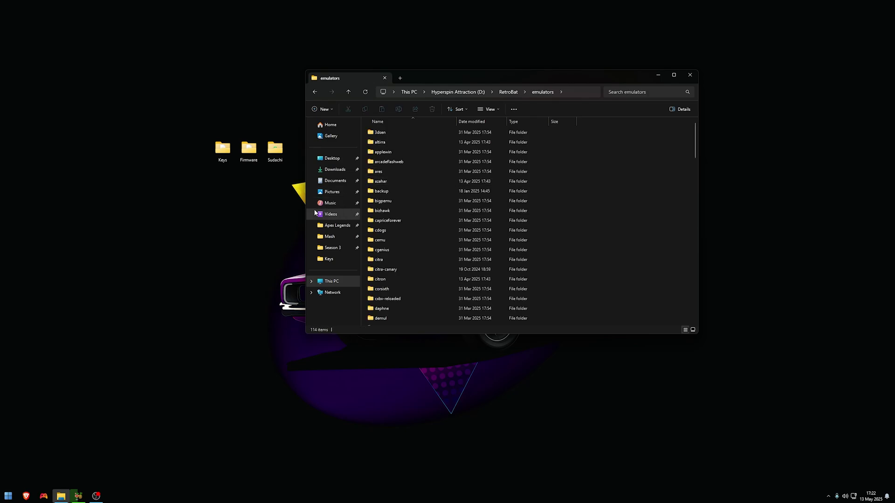
mouse_move(275, 148)
left_mouse_down()
mouse_move(275, 189)
mouse_move(595, 189)
mouse_move(281, 148)
left_mouse_up()
scroll(449, 232, "down", 5)
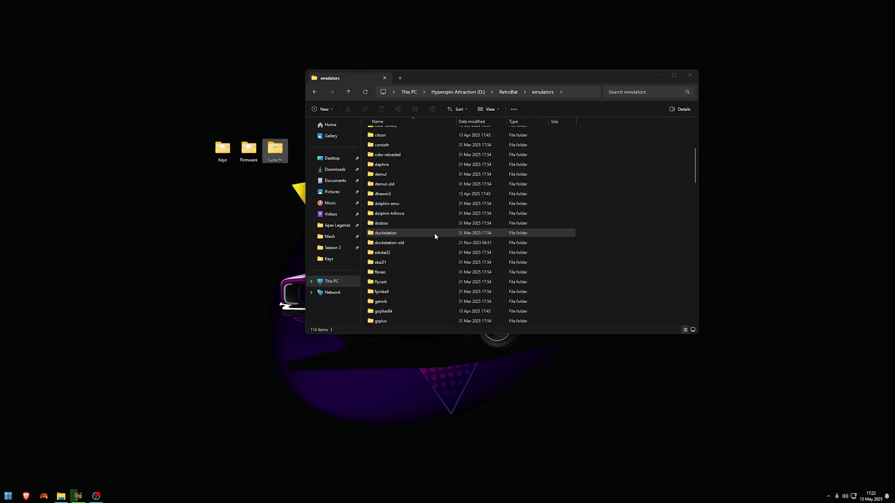
left_click(435, 236)
key("s")
key("Down")
key("Down")
key("Down")
key("Down")
key("Down")
key("Down")
key("Down")
key("Down")
key("Down")
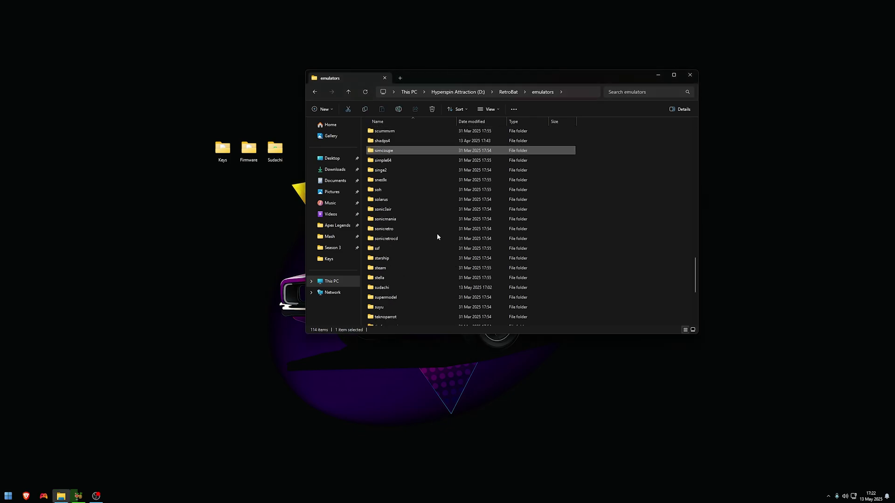
left_click(379, 288)
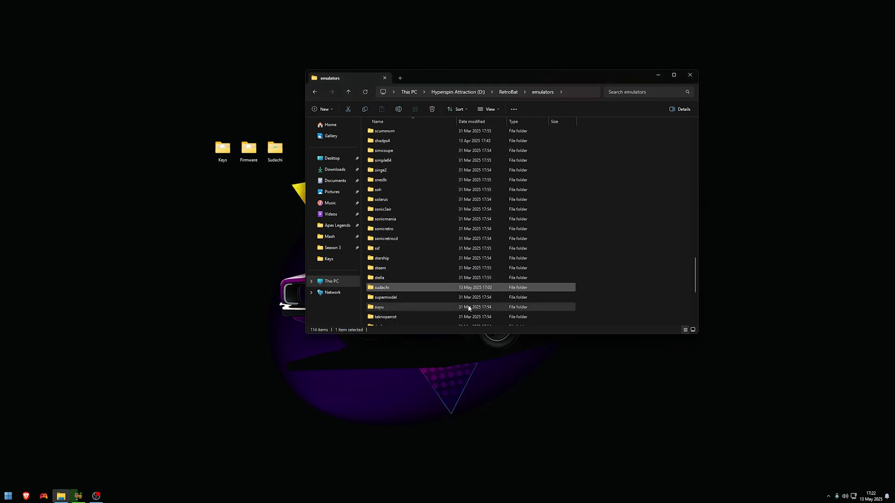
double_click(379, 287)
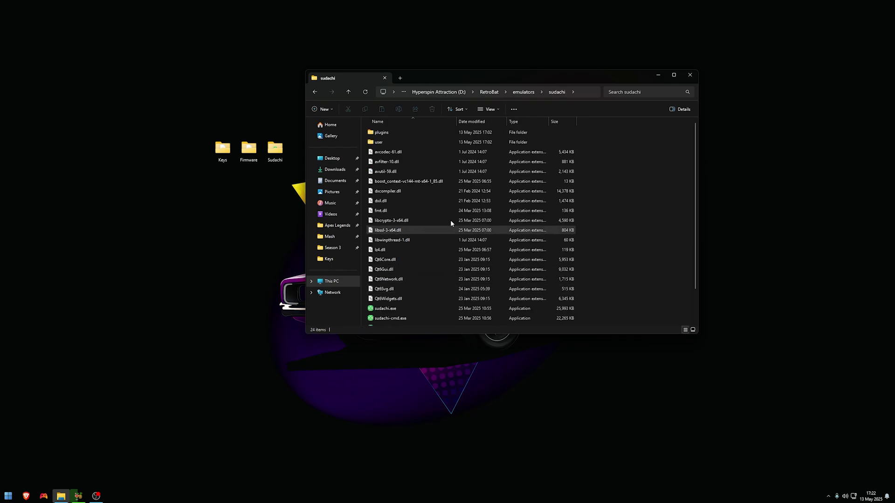
scroll(454, 219, "down", 2)
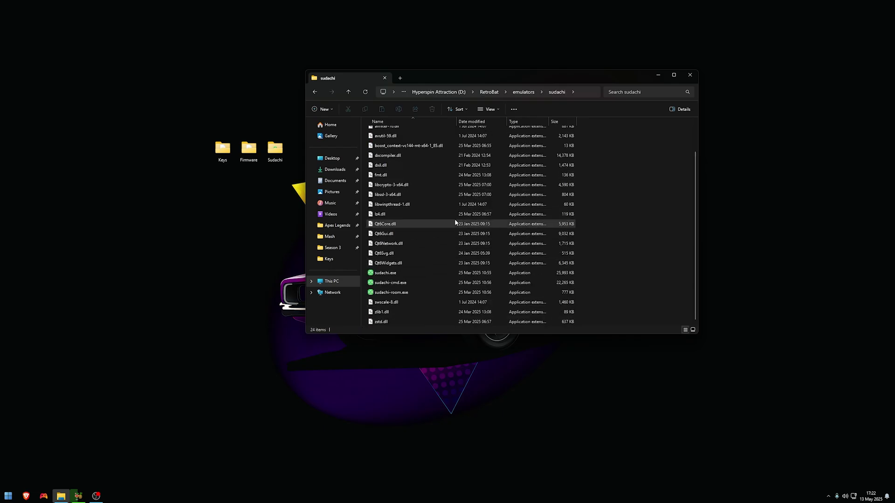
double_click(387, 273)
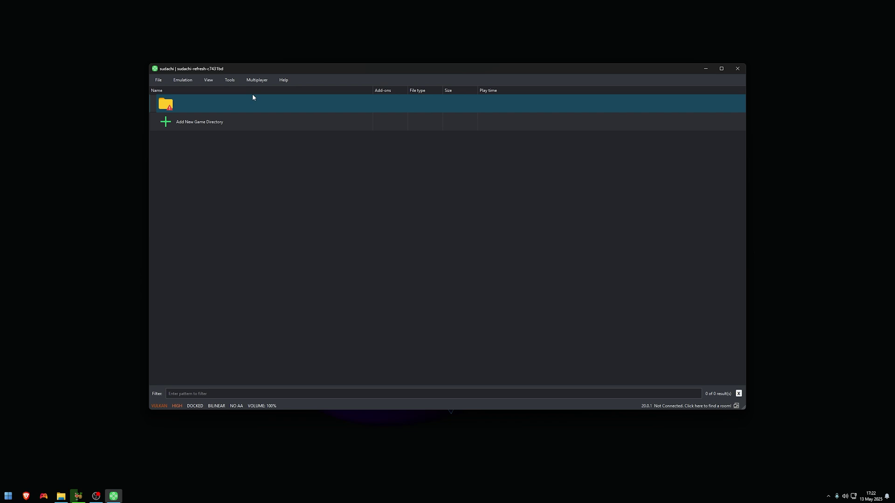
Step: Install the decryption keys from Desktop\Keys\prod.keys
left_click(230, 81)
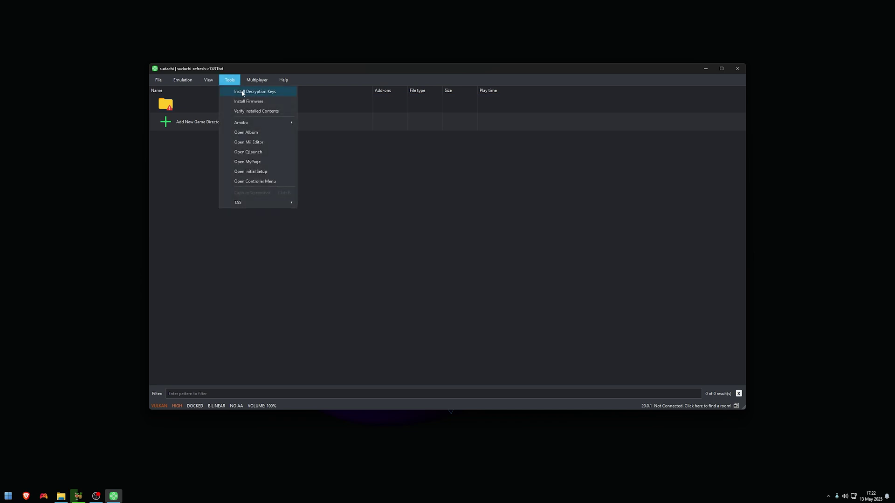
left_click(243, 91)
left_click(177, 156)
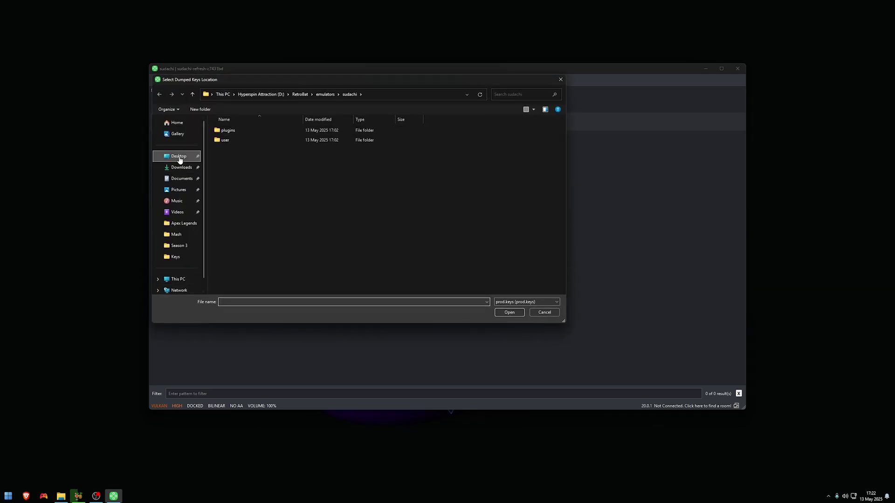
left_click(274, 146)
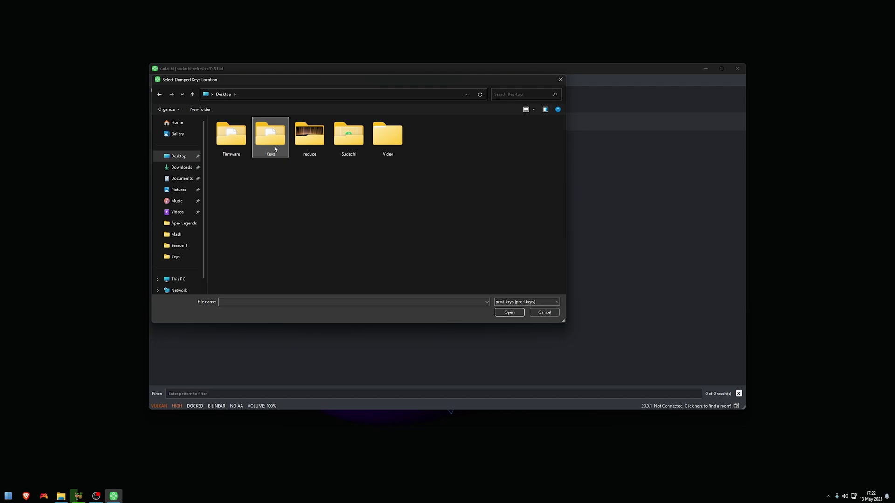
double_click(275, 147)
left_click(248, 132)
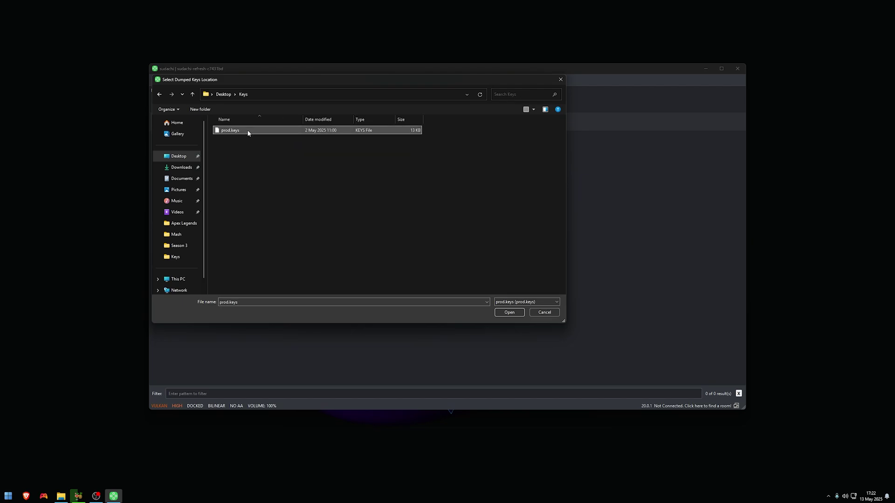
left_click(509, 313)
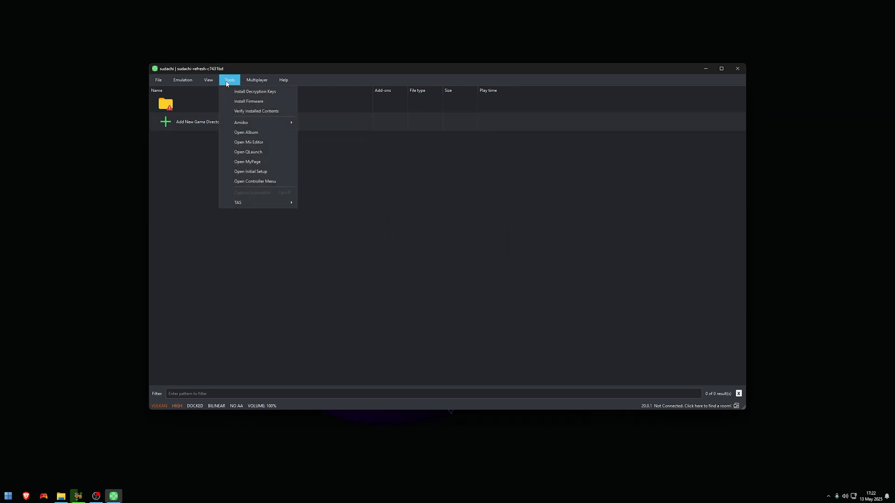
Step: Install the firmware from the Desktop's Firmware folder
left_click(238, 101)
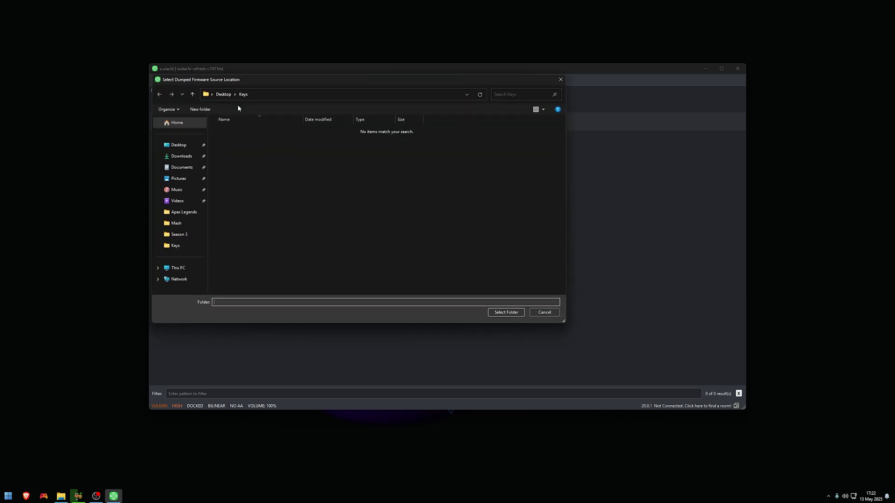
left_click(179, 145)
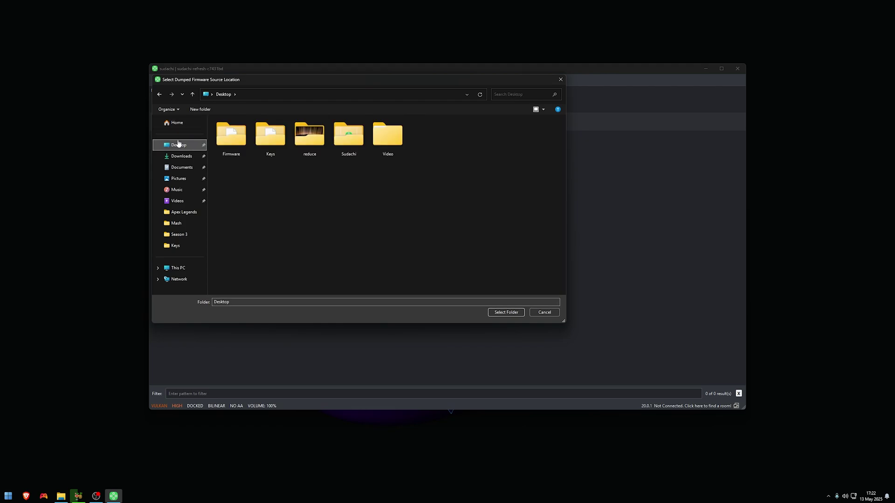
left_click(235, 142)
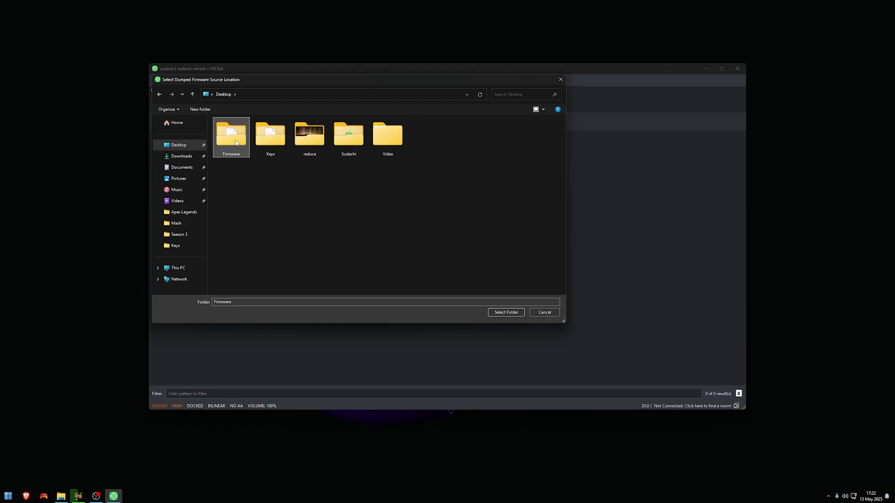
left_click(495, 316)
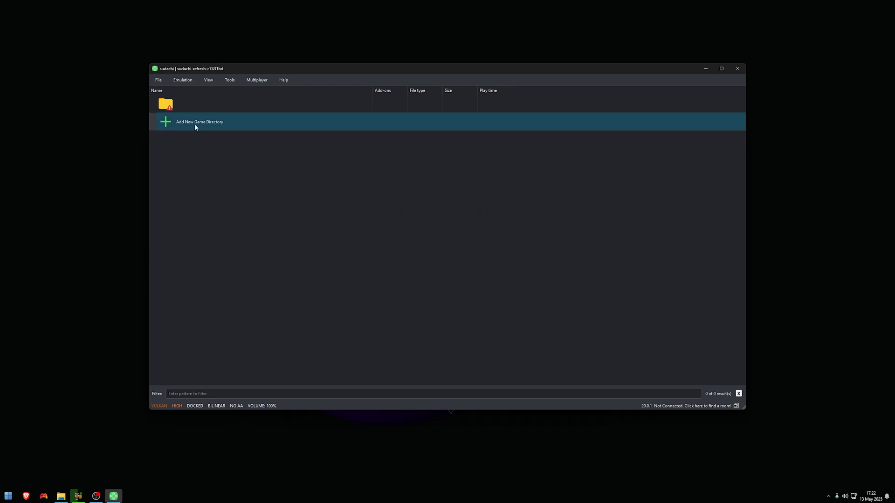
Step: Start adding a new game directory and browse to the Hyperspin Attraction (D:) drive
double_click(183, 122)
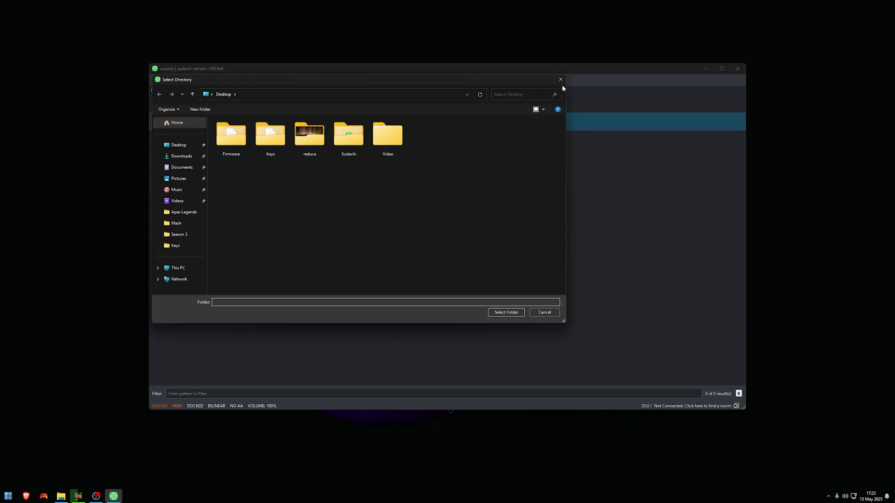
left_click(561, 79)
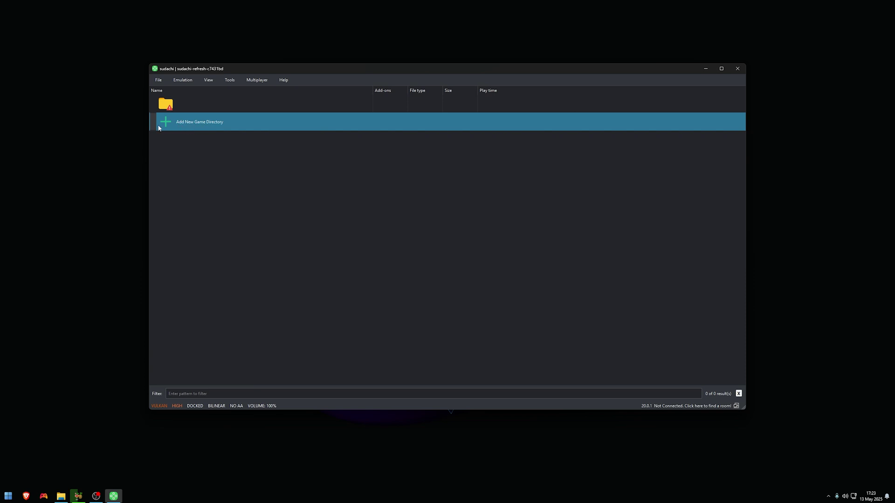
double_click(191, 122)
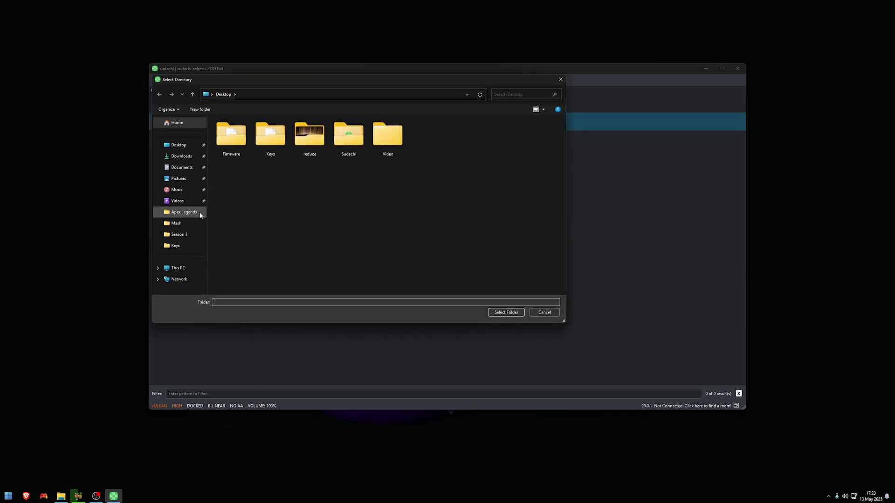
left_click(174, 268)
double_click(340, 137)
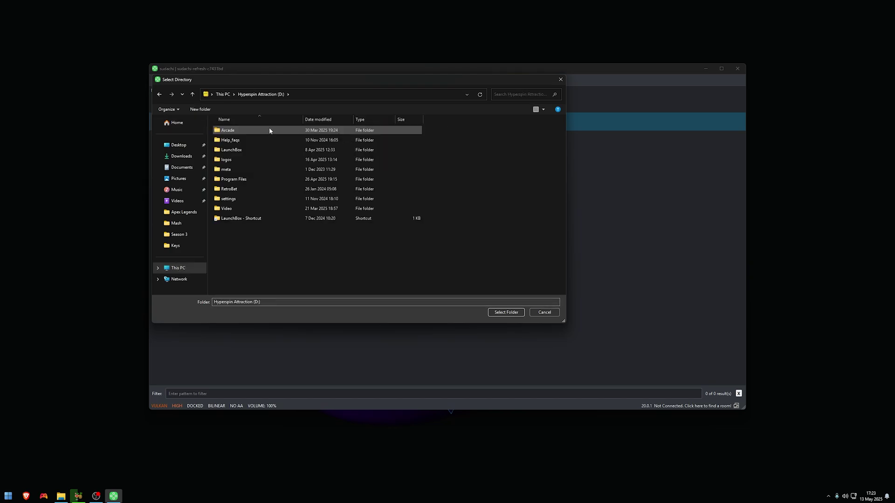
Step: Choose D:\RetroBat\roms\switch as the new game directory
double_click(232, 190)
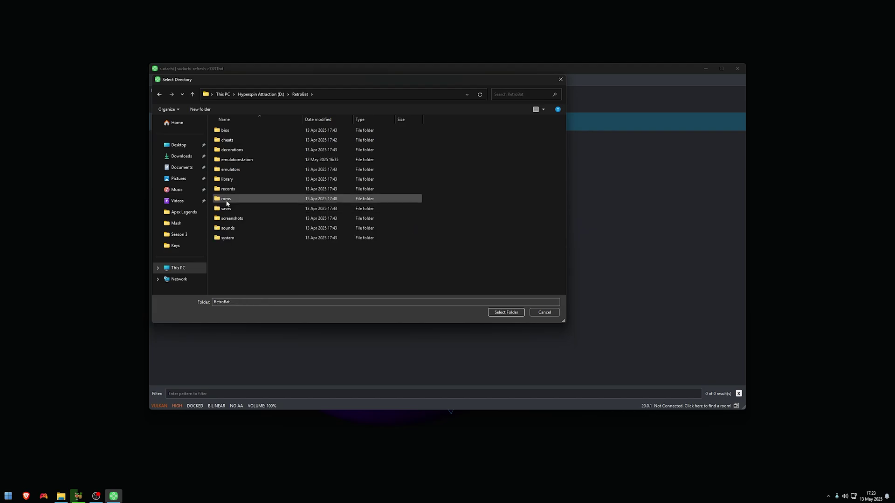
double_click(226, 199)
key("s")
key("Down")
key("Down")
key("Down")
key("Down")
key("Down")
key("Down")
key("Down")
key("Down")
key("Down")
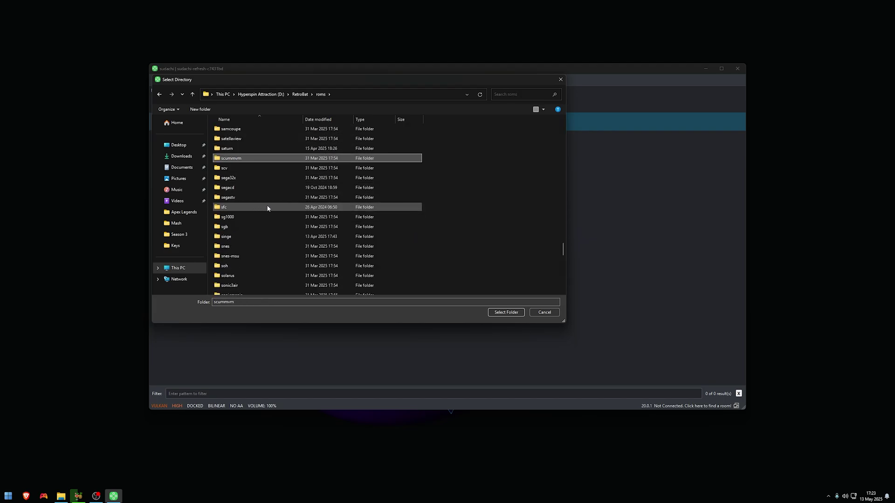
key("Down")
scroll(267, 205, "down", 7)
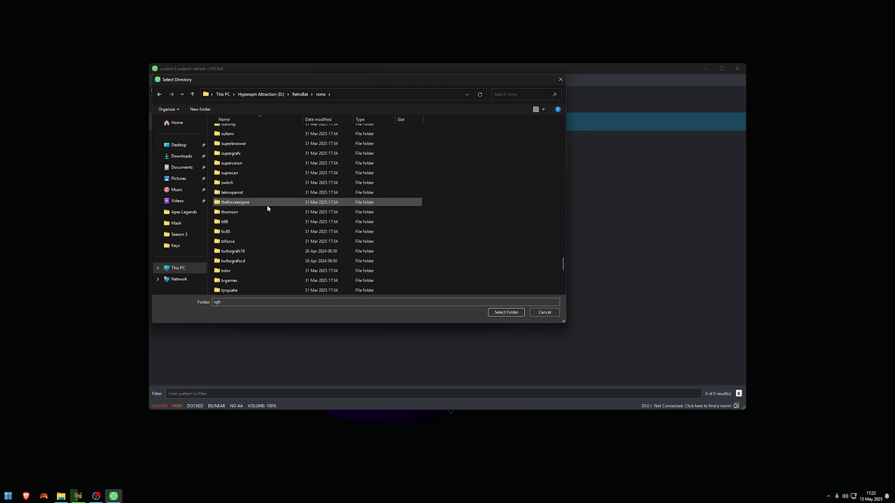
scroll(252, 177, "up", 3)
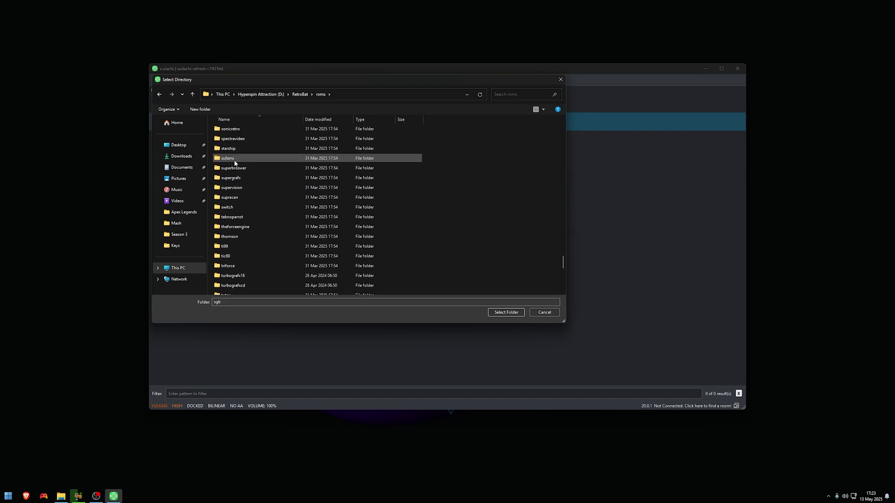
left_click(277, 177)
key("Down")
key("Down")
left_click(233, 276)
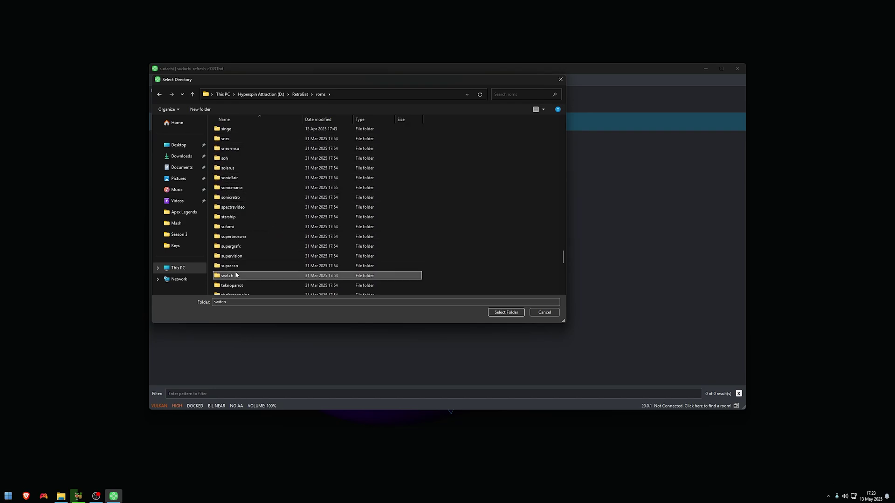
left_click(501, 314)
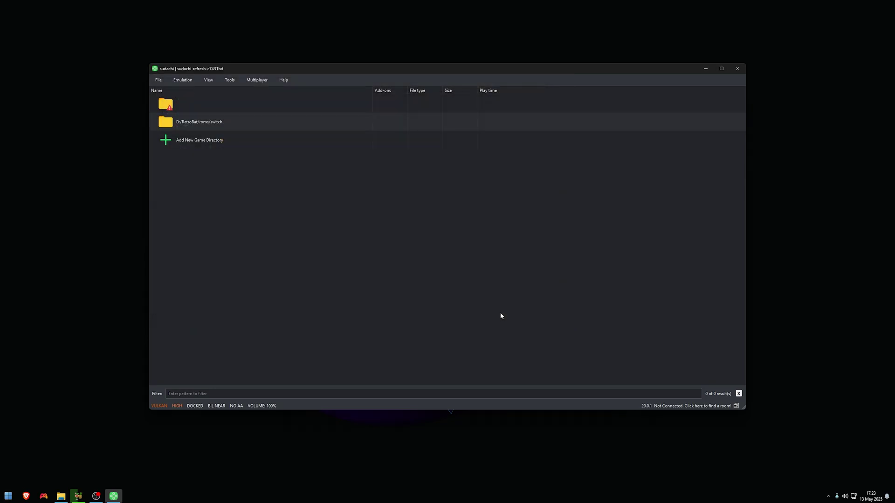
Step: Turn on subfolder scanning for the switch directory and scroll down to DRAGON BALL FighterZ
right_click(200, 125)
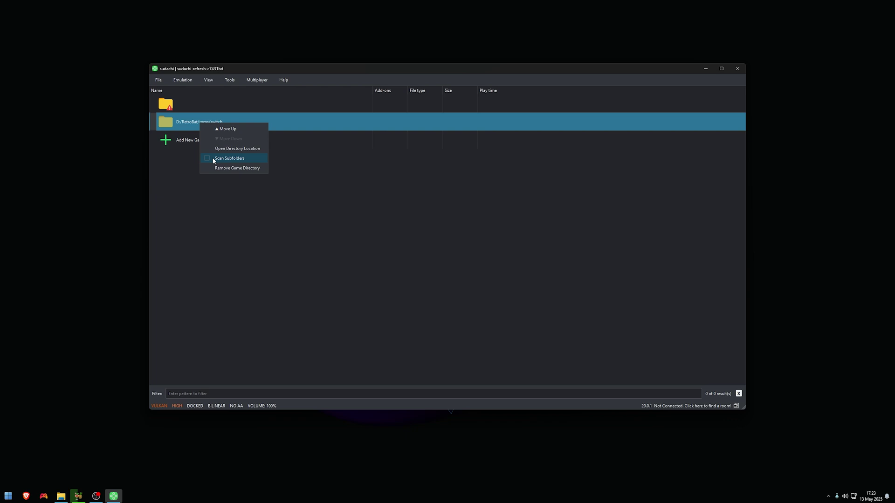
left_click(230, 159)
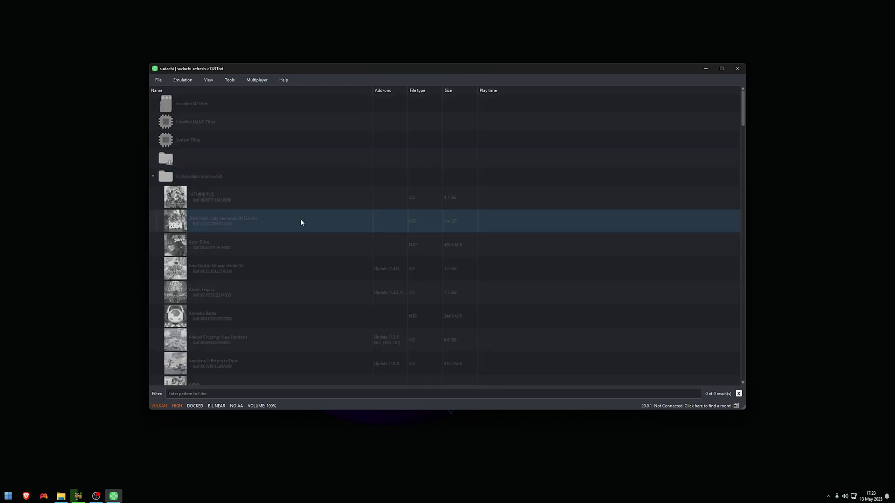
scroll(302, 222, "down", 1)
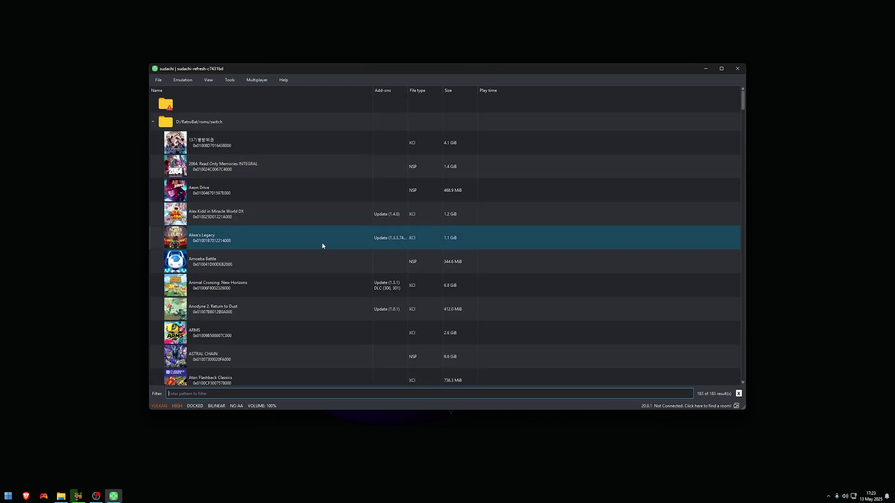
scroll(322, 244, "down", 15)
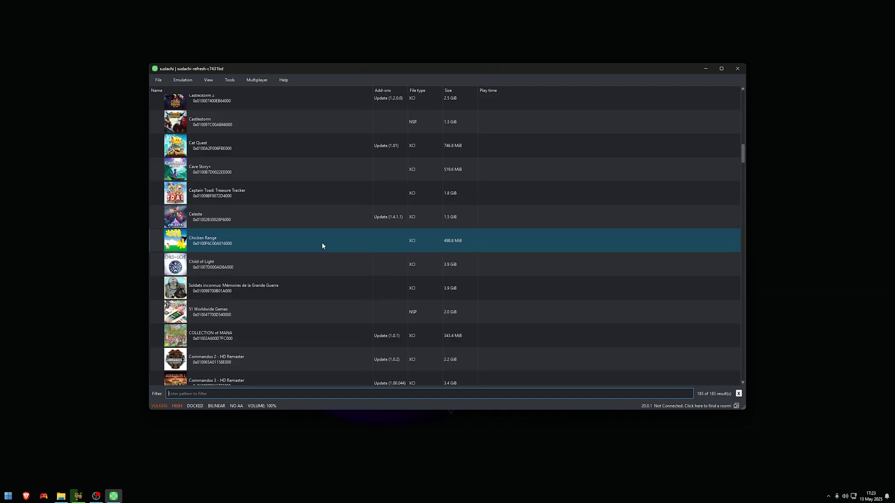
scroll(322, 245, "down", 5)
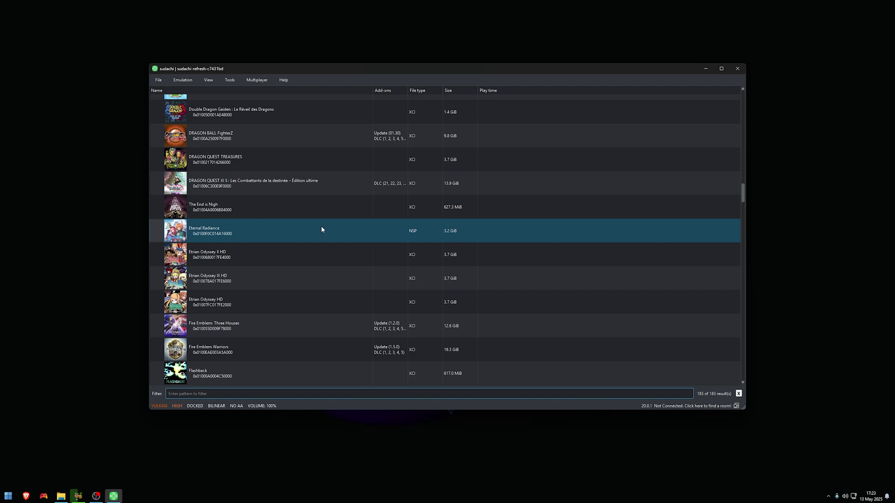
Step: In Configure > Graphics, settle on Vulkan as the graphics API after trying OpenGL
left_click(183, 82)
left_click(194, 122)
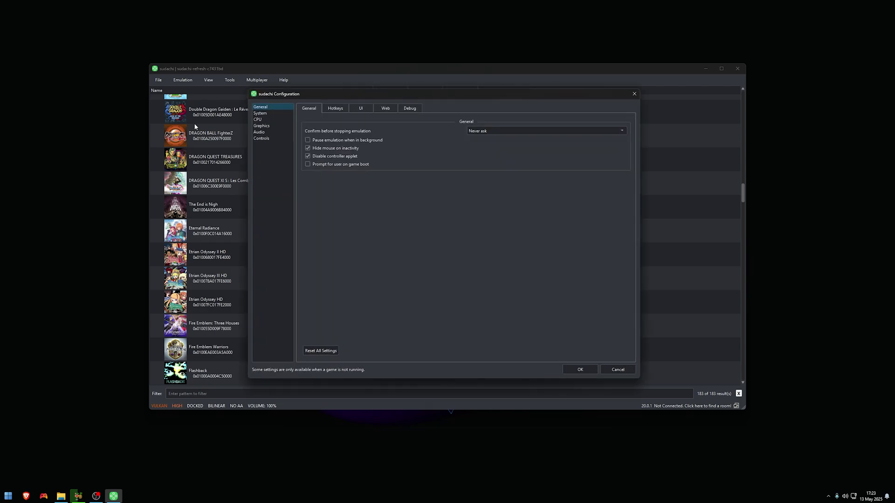
left_click(262, 126)
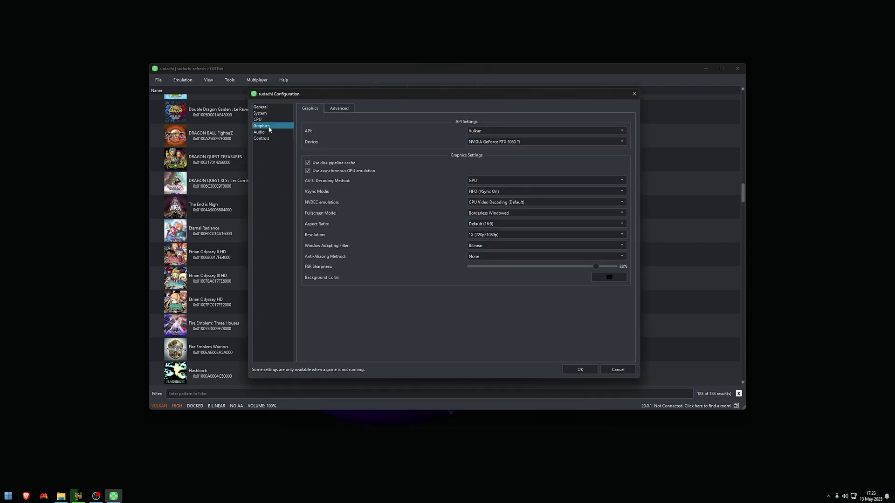
left_click(501, 129)
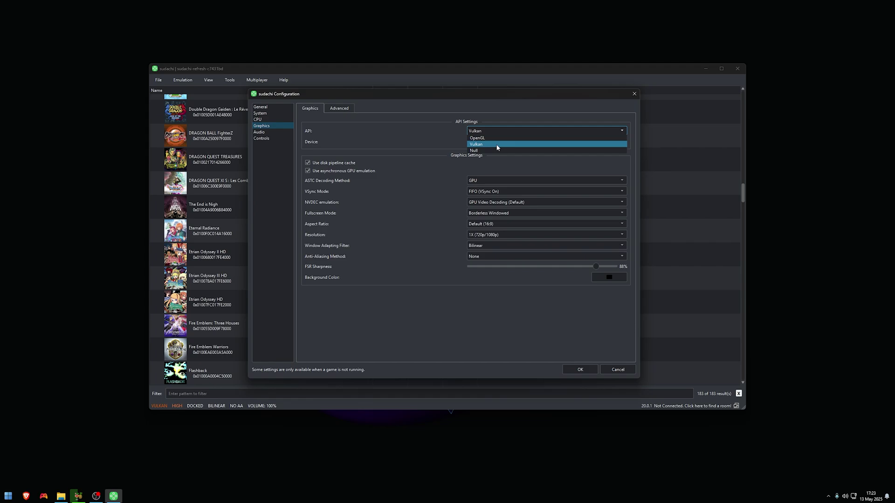
left_click(497, 146)
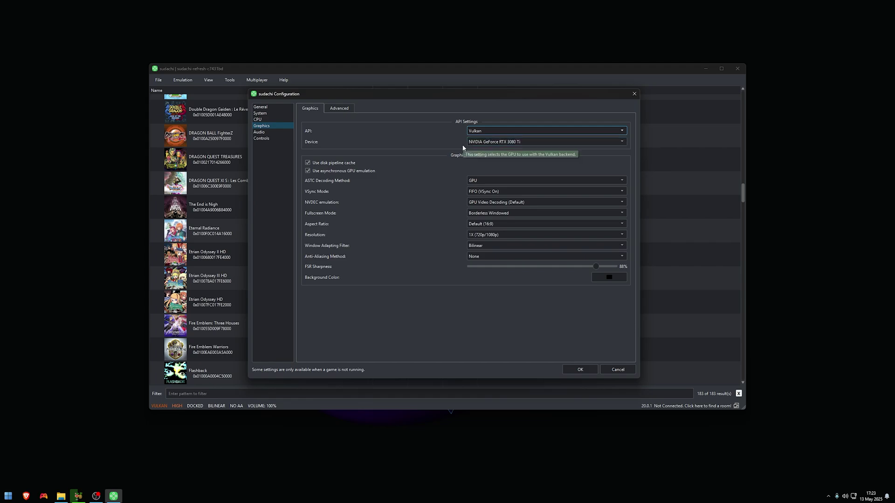
left_click(486, 131)
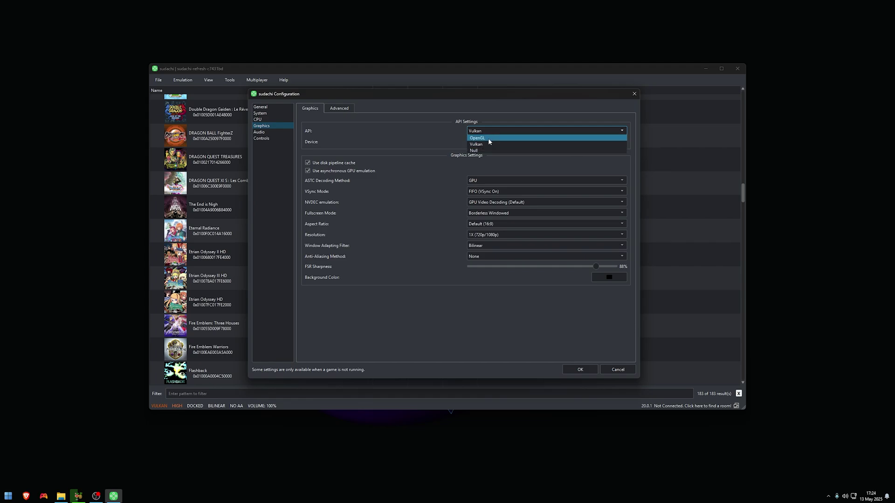
left_click(487, 138)
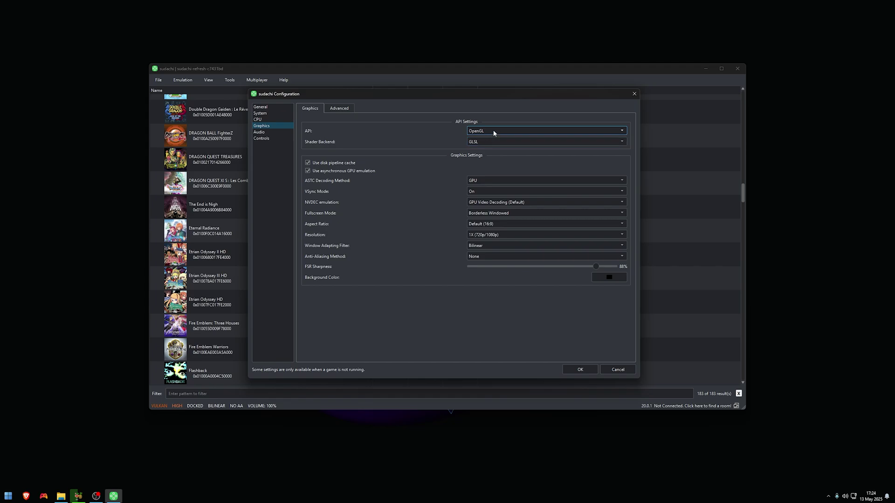
left_click(493, 142)
left_click(493, 133)
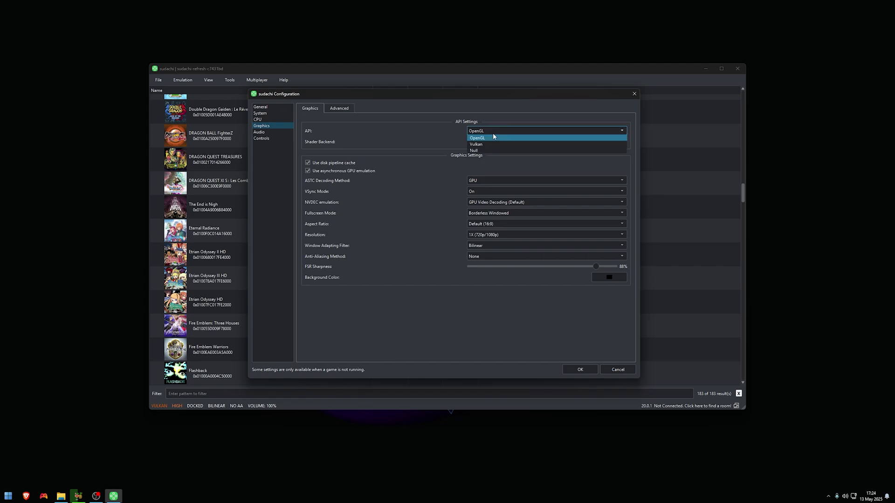
left_click(488, 144)
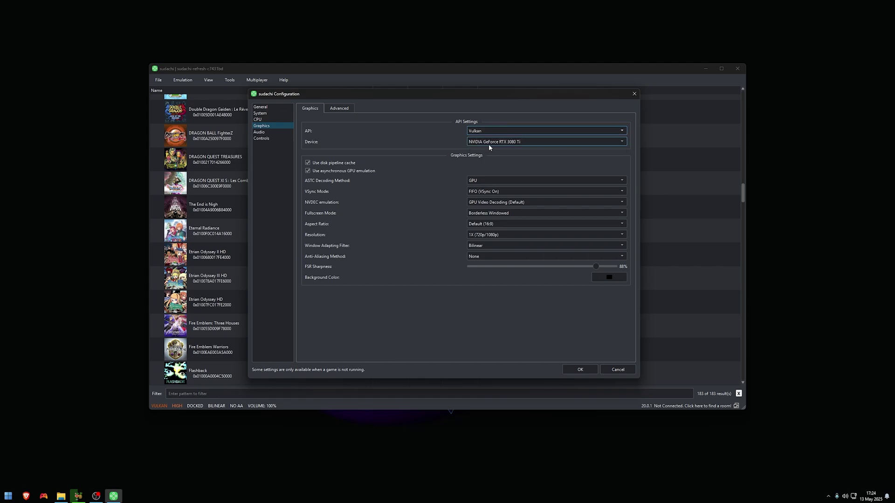
Step: Use the RTX 3080 Ti, Borderless Windowed fullscreen and 2X (1440p/2160p) resolution
left_click(514, 144)
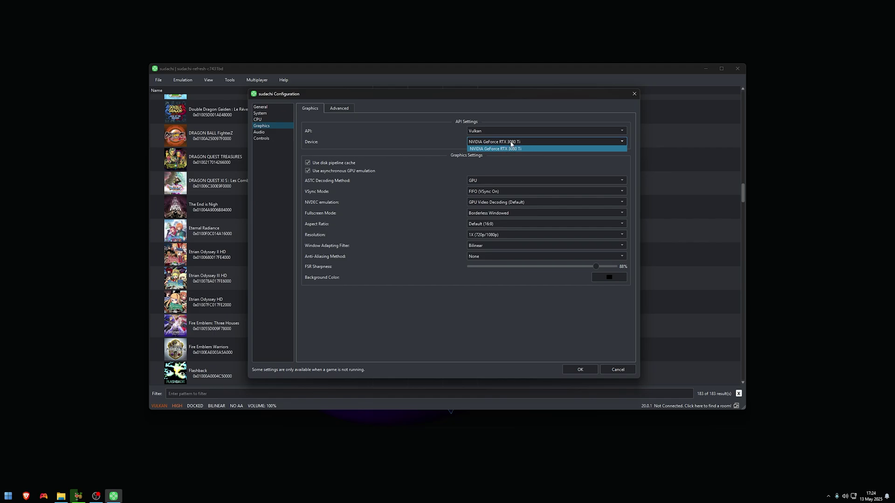
left_click(510, 145)
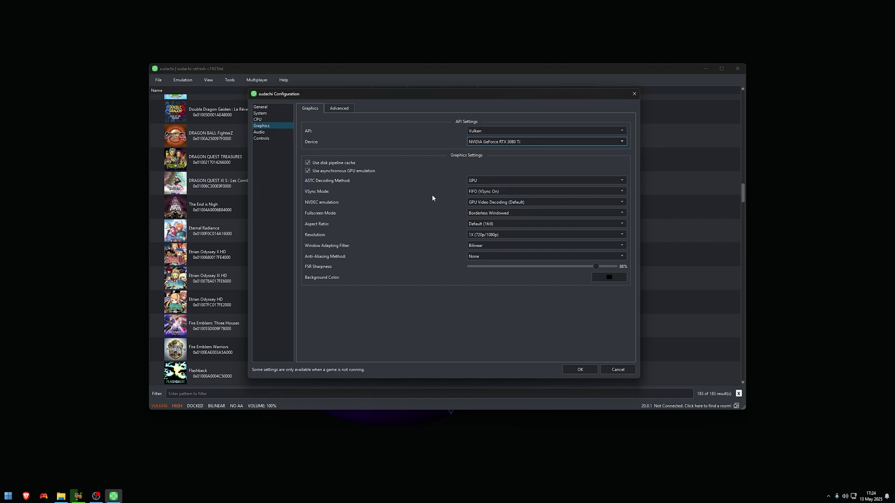
left_click(507, 214)
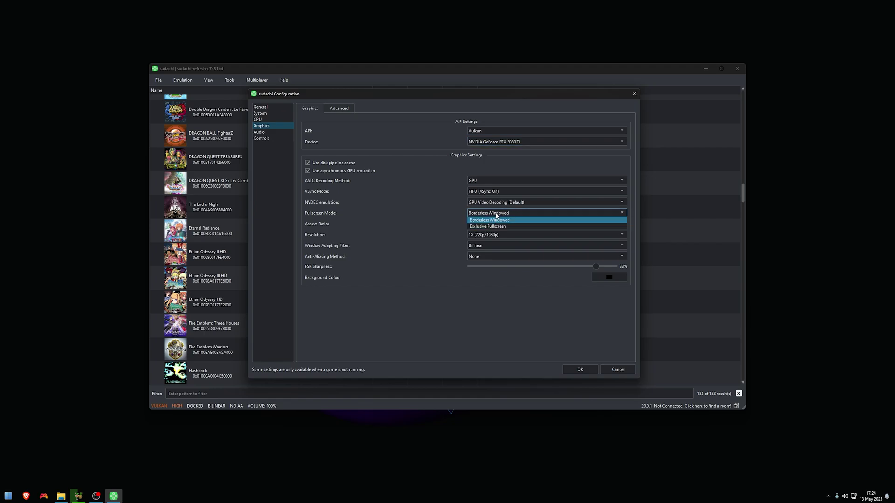
left_click(497, 220)
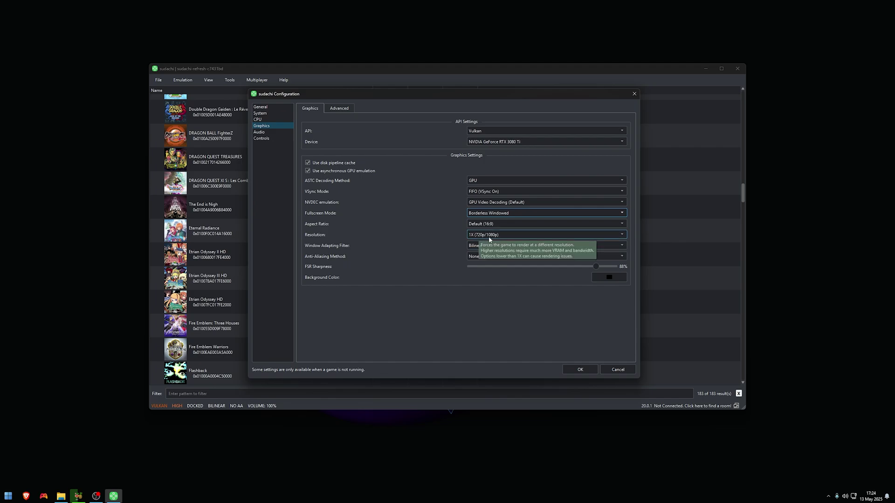
left_click(495, 235)
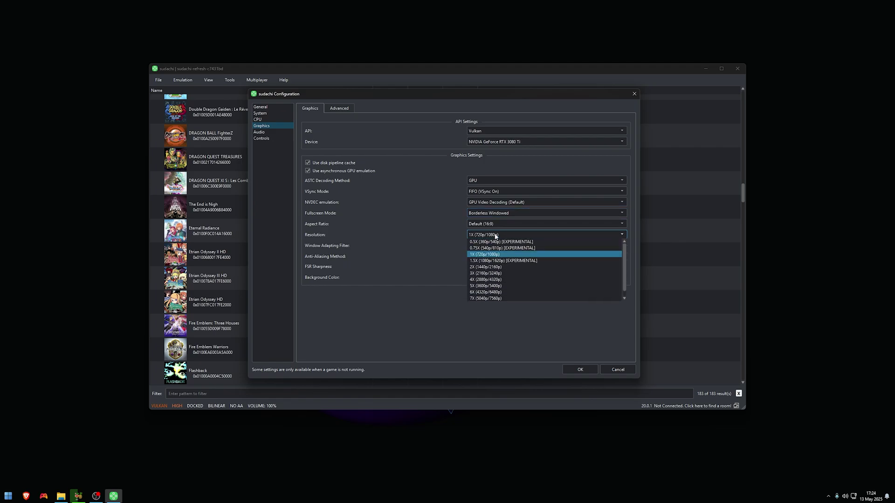
left_click(501, 267)
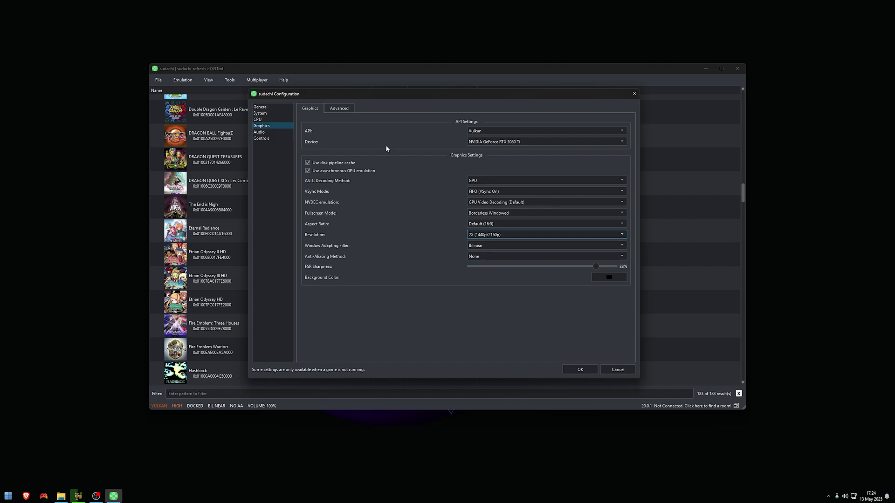
Step: Check the Advanced graphics settings, keeping ASTC recompression Uncompressed
left_click(338, 108)
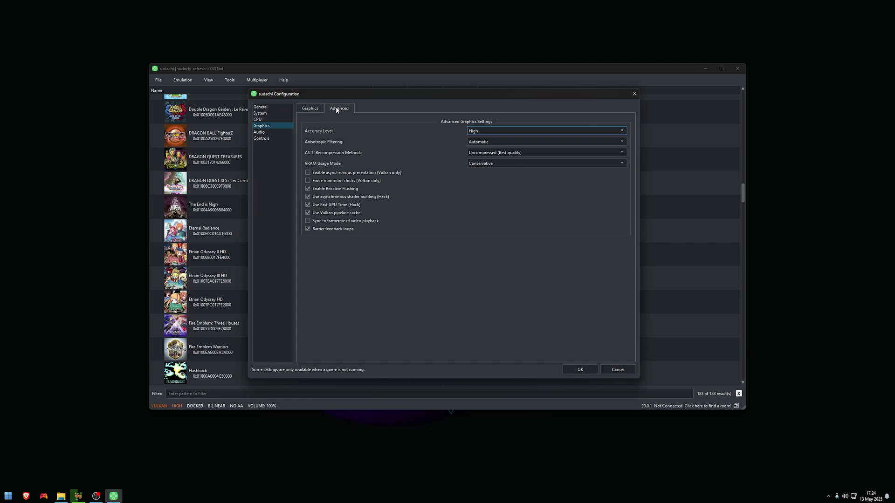
left_click(559, 152)
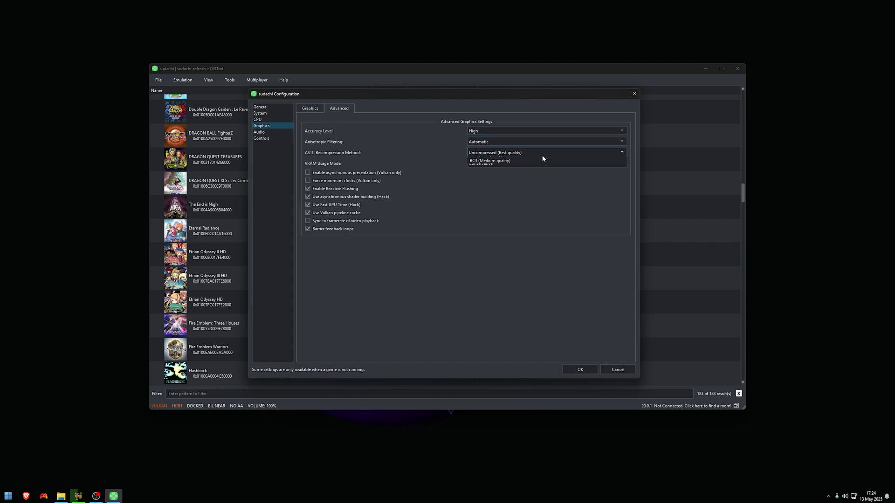
left_click(600, 160)
left_click(307, 108)
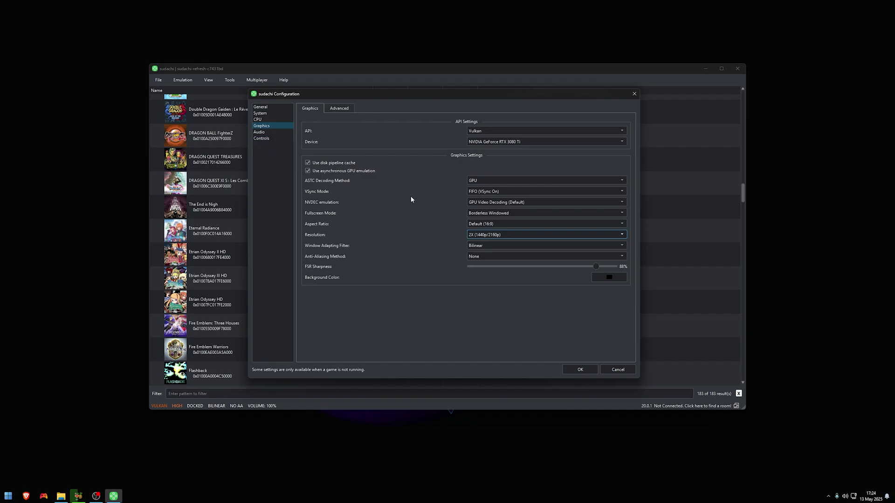
Step: Keep Player 1 as a Pro Controller on Keyboard/Mouse and save the configuration with OK
left_click(261, 138)
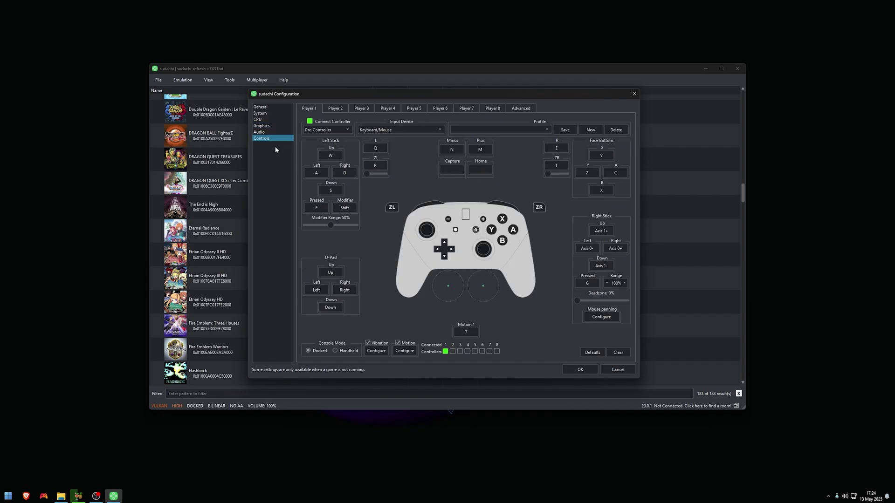
left_click(326, 130)
left_click(326, 130)
left_click(396, 130)
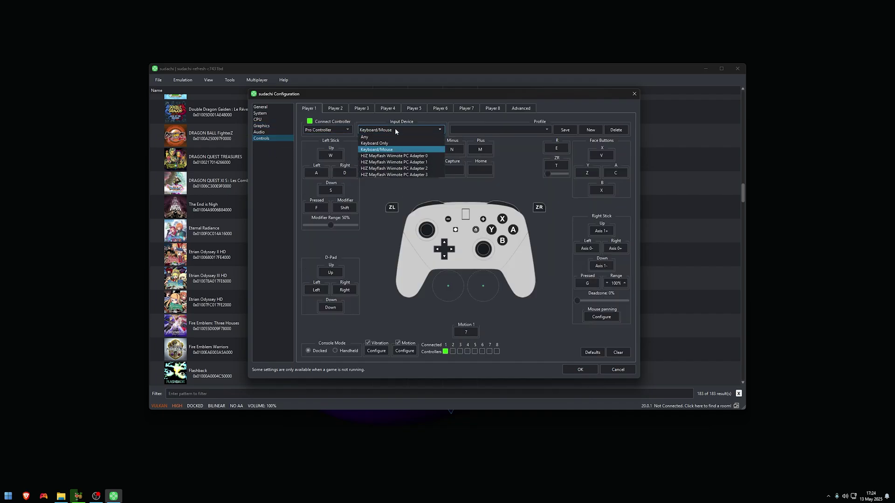
left_click(395, 128)
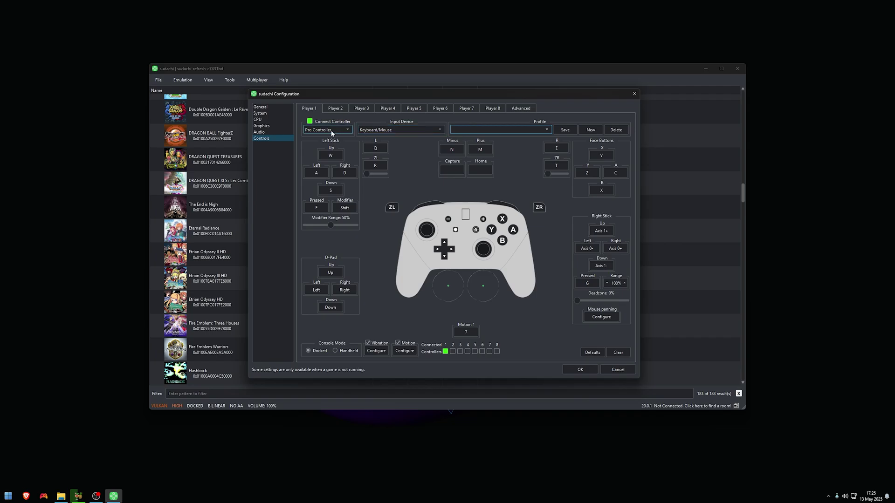
left_click(407, 130)
left_click(401, 149)
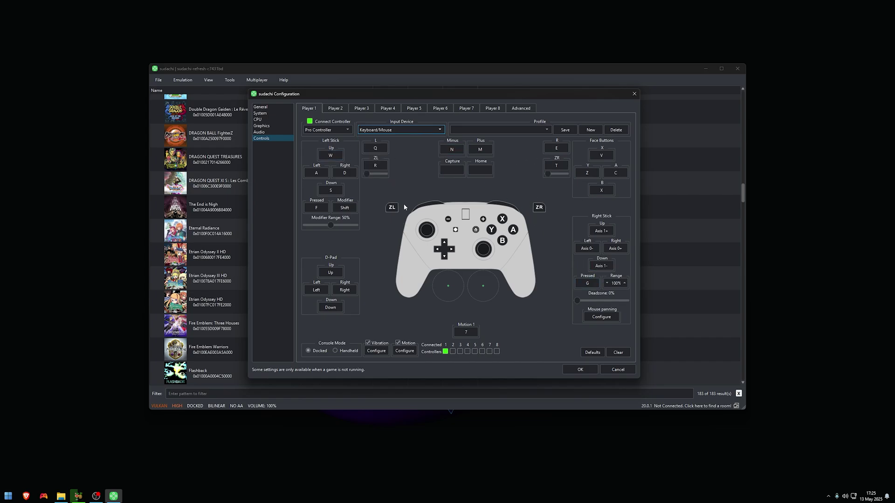
left_click(339, 129)
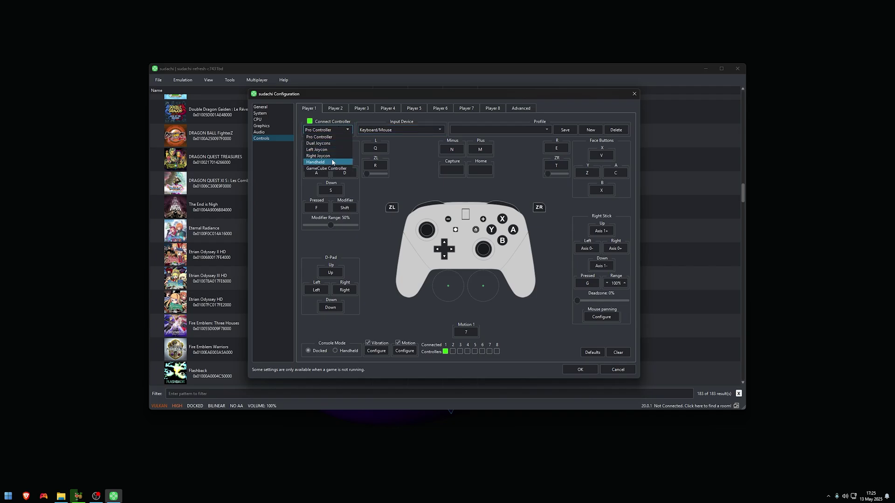
left_click(340, 130)
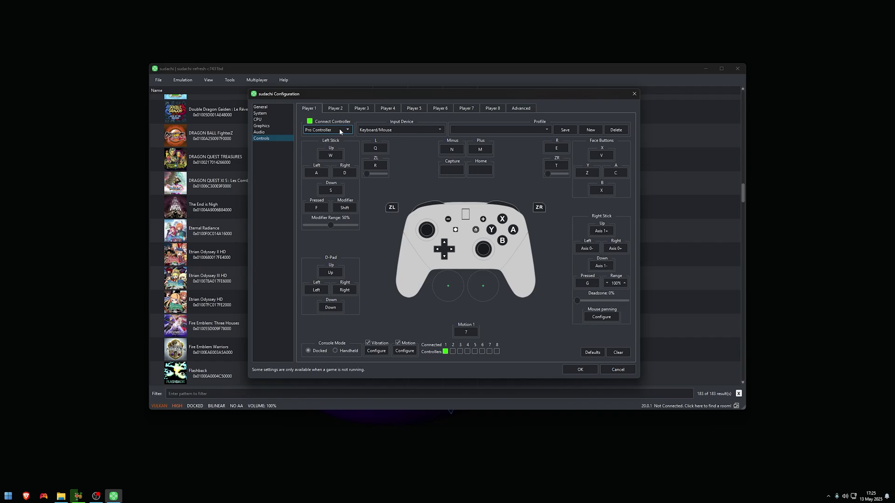
left_click(590, 369)
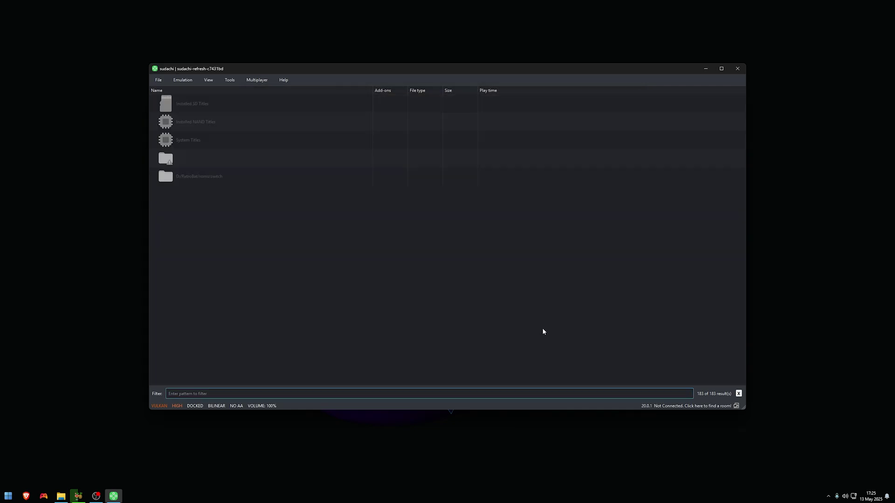
Step: Scroll the refreshed game list and select Alwa's Legacy
scroll(346, 252, "down", 1)
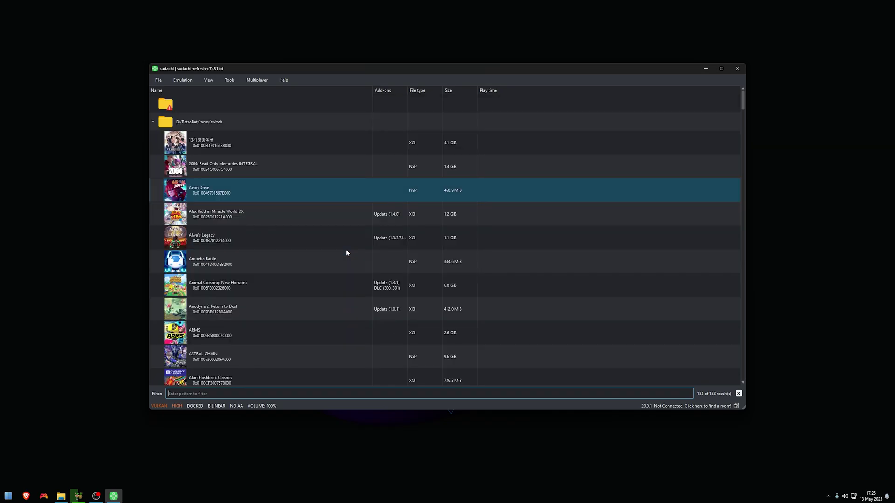
left_click(275, 238)
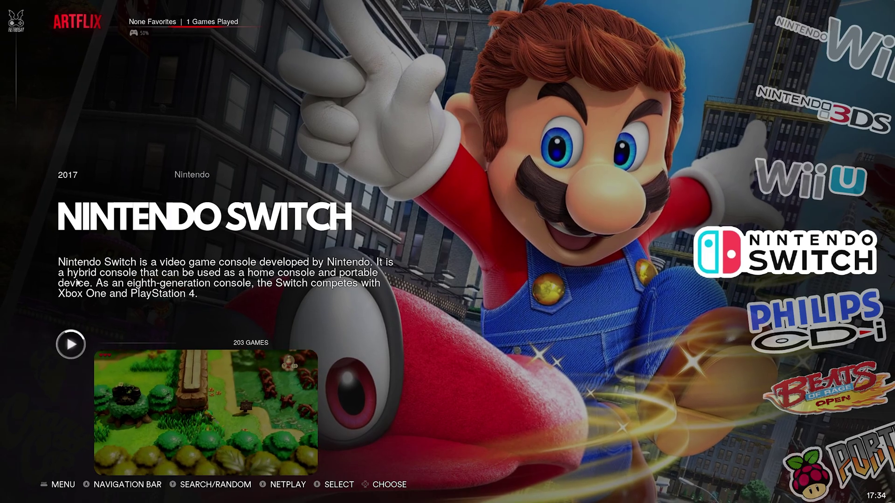
Step: Open the Nintendo Switch game list and move up to The Wonderful 101: Remastered
key("Down")
key("Up")
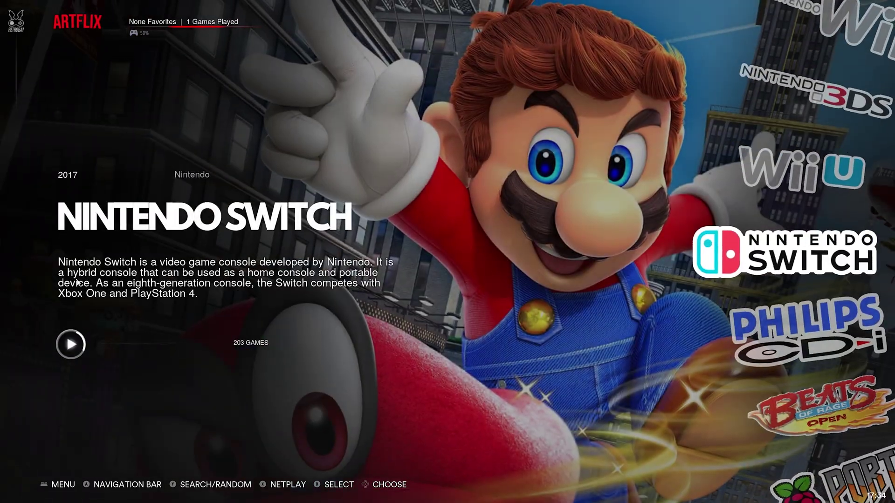
key("Return")
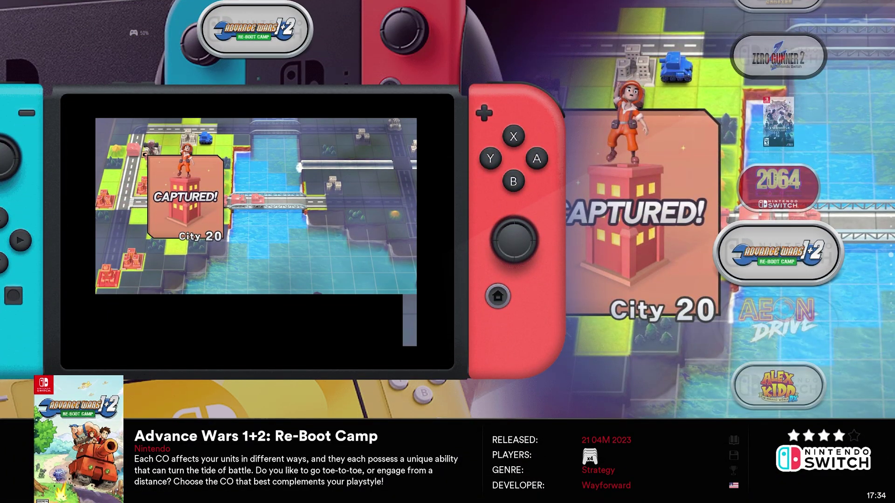
key("Up")
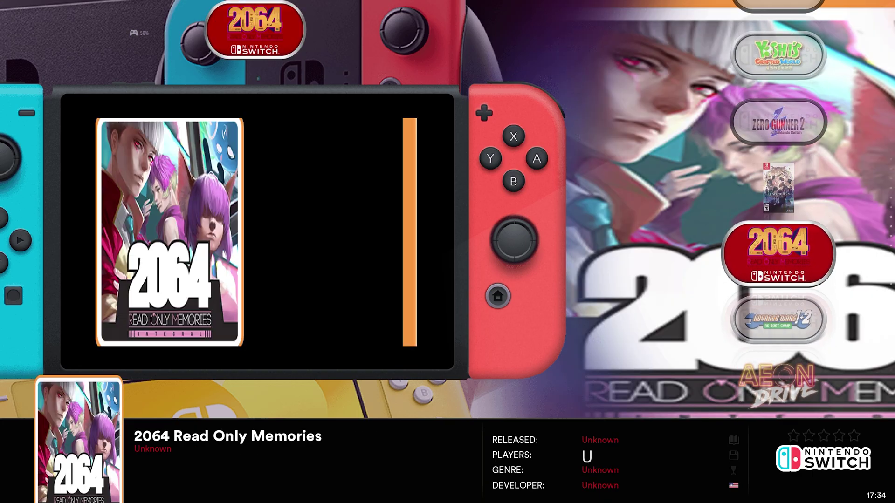
key("Up")
key("Up")
key("Up")
key("Up")
key("Up")
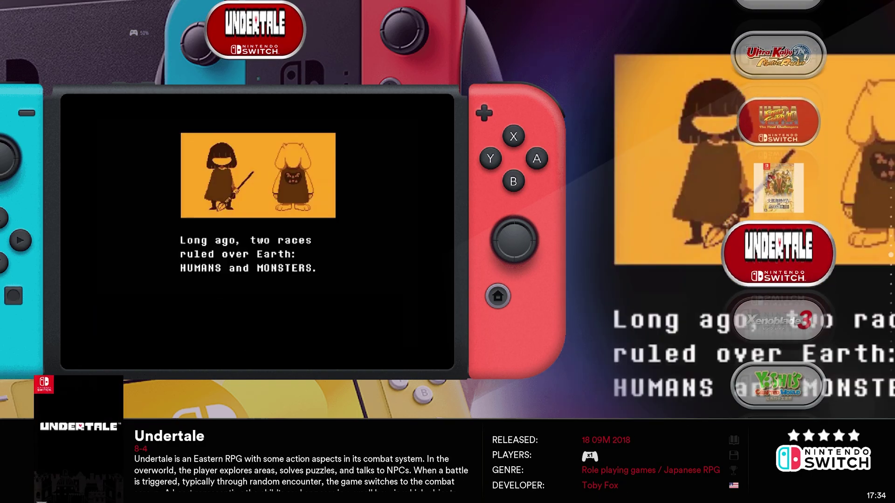
key("Up")
key("Up")
key("Up")
key("Up")
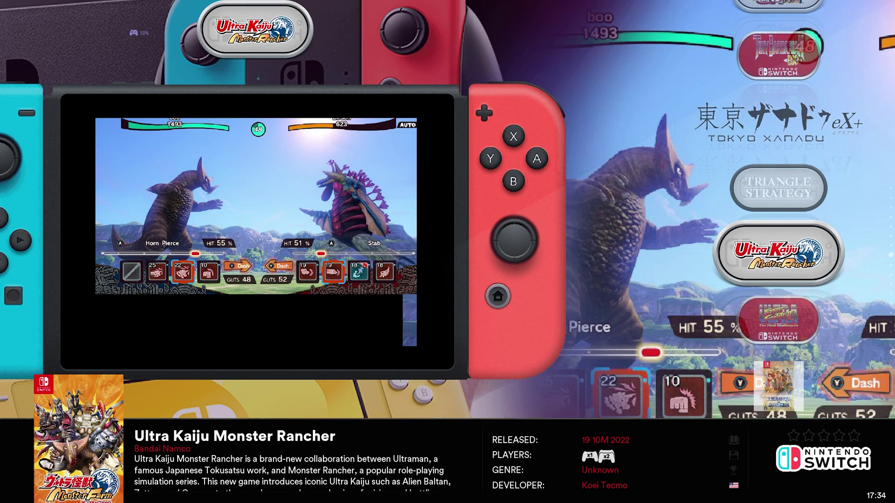
key("Up")
key("Up")
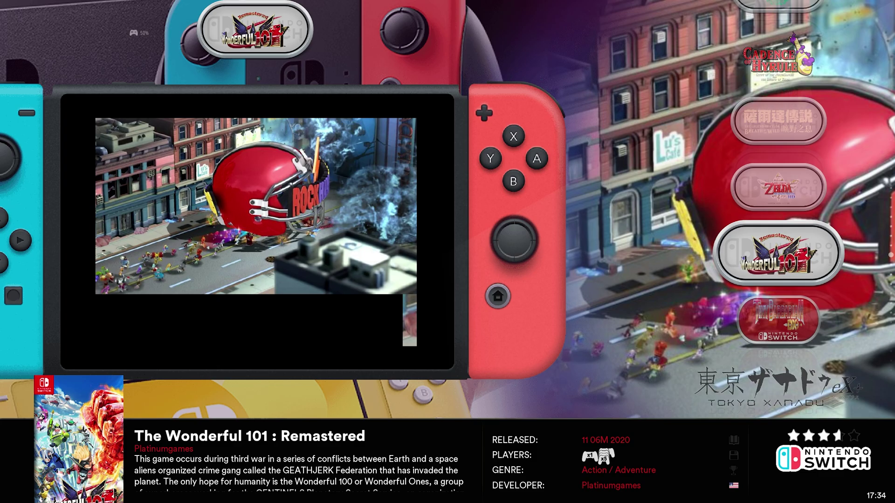
Step: Set the Switch system's emulator to SUDACHI in Advanced System Options, then back out to the game list
key("F2")
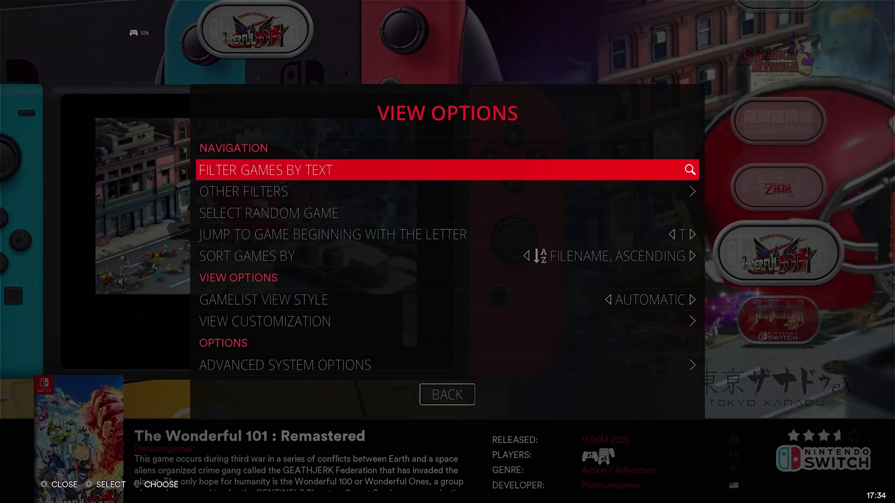
key("Up")
key("Up")
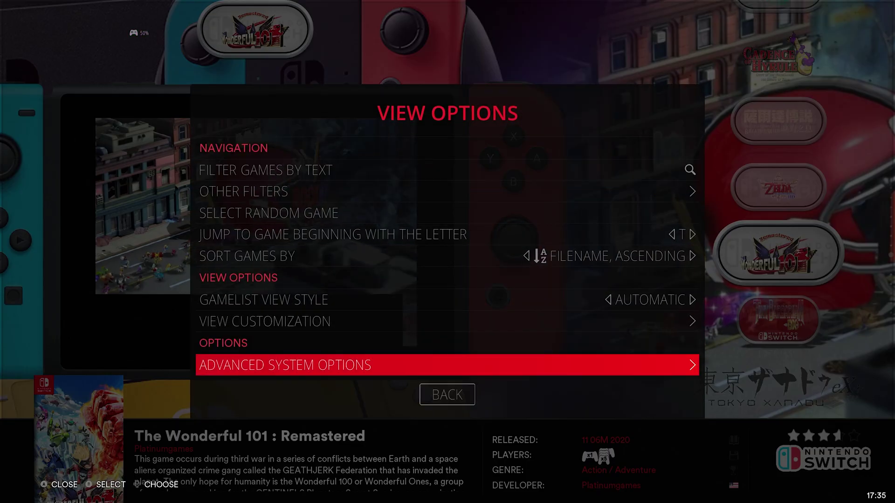
key("Return")
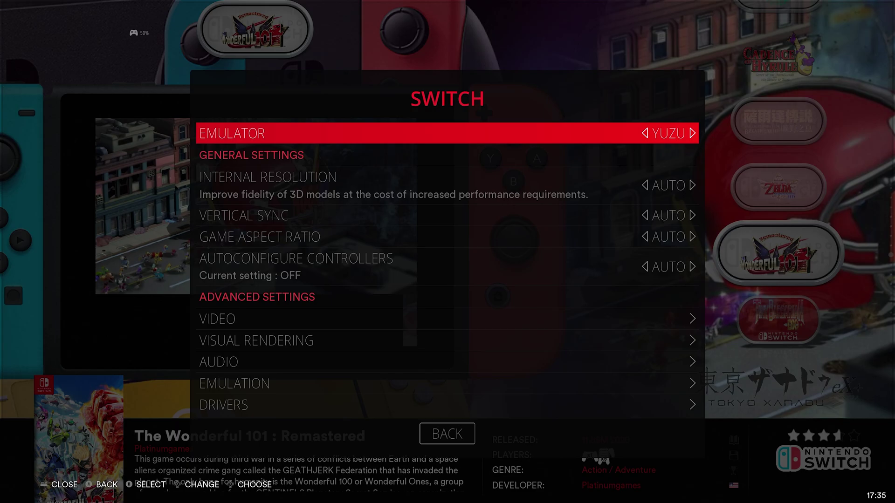
key("Return")
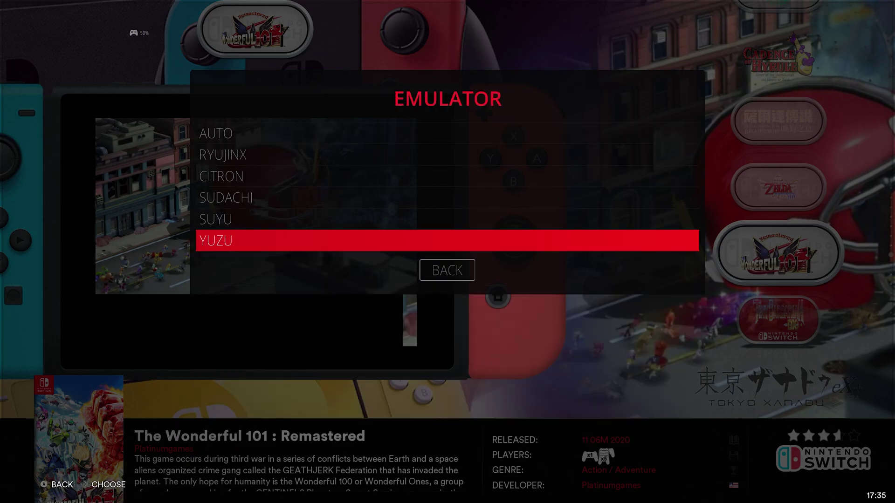
key("Up")
key("Up")
key("Return")
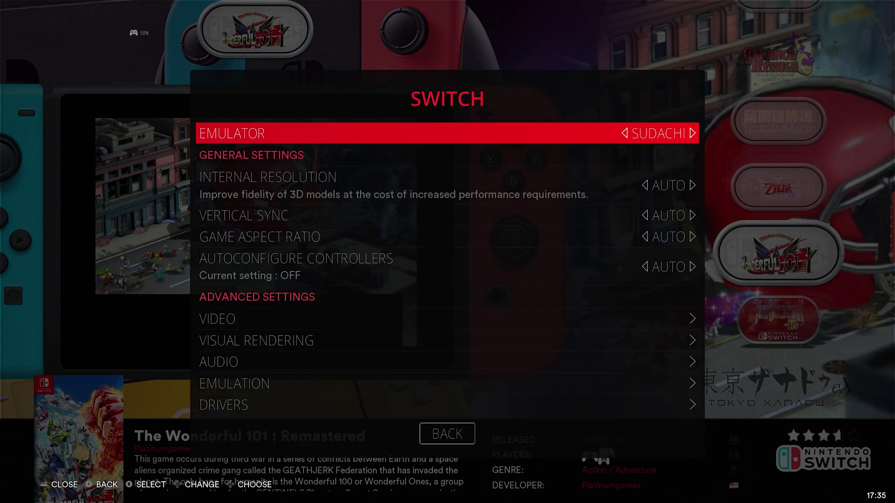
key("Up")
key("Up")
key("Down")
key("Return")
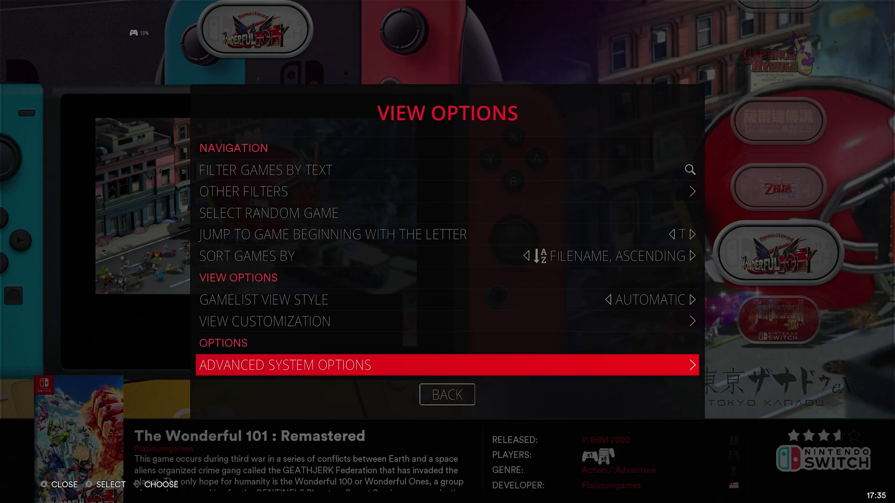
key("Down")
key("Return")
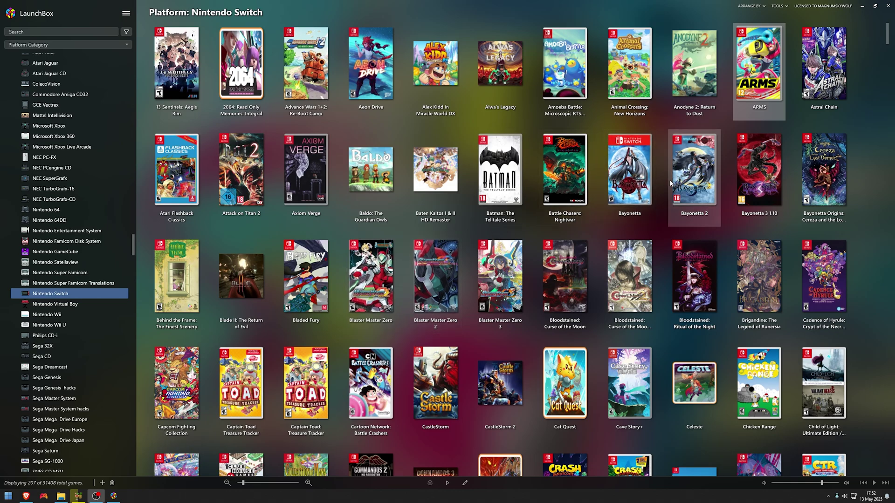
Step: Open LaunchBox's Manage Emulators window via Tools > Manage > Emulators
left_click(778, 7)
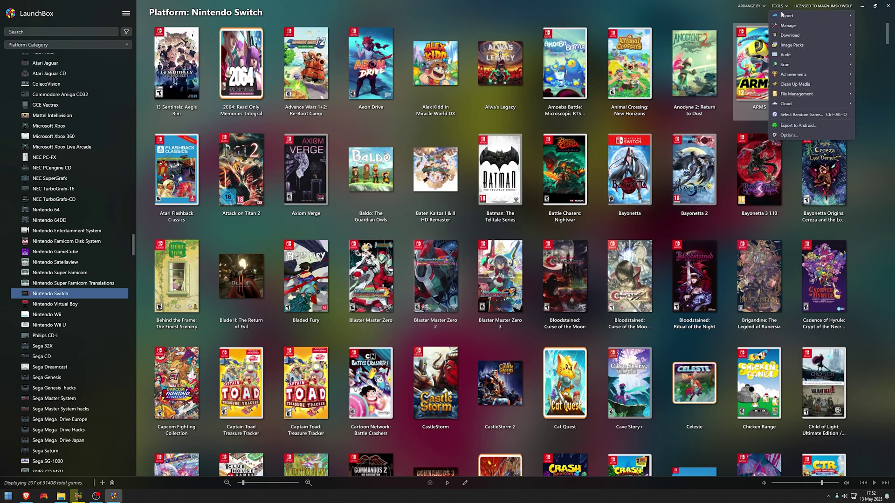
mouse_move(788, 25)
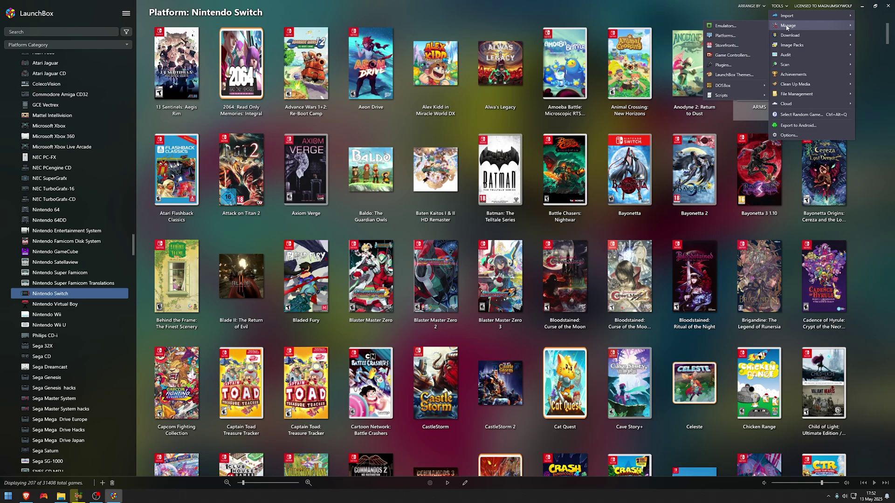
left_click(733, 27)
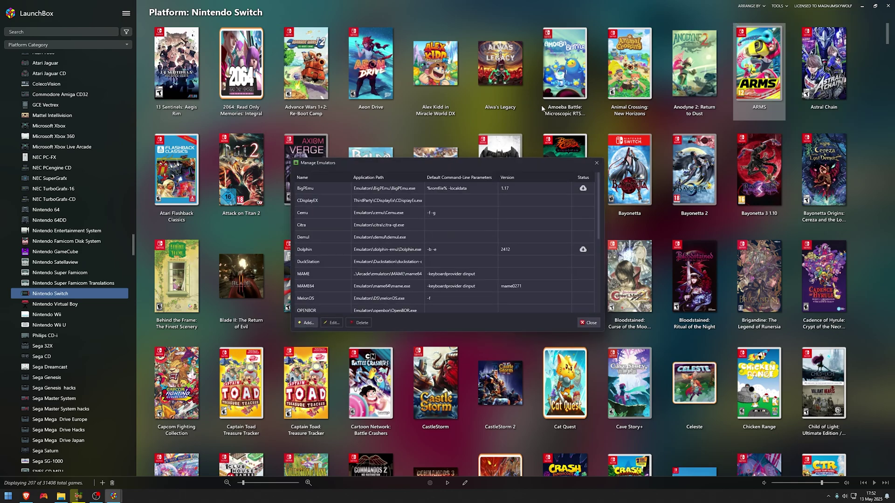
Step: Add an emulator named Sudachi pointing to RetroBat's sudachi.exe, with parameters -f -g
left_click(306, 322)
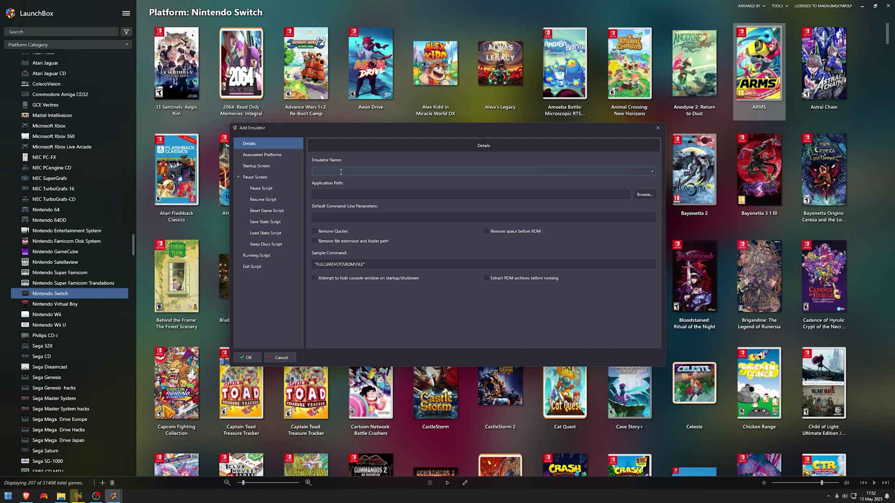
type("Sudachi")
left_click(348, 194)
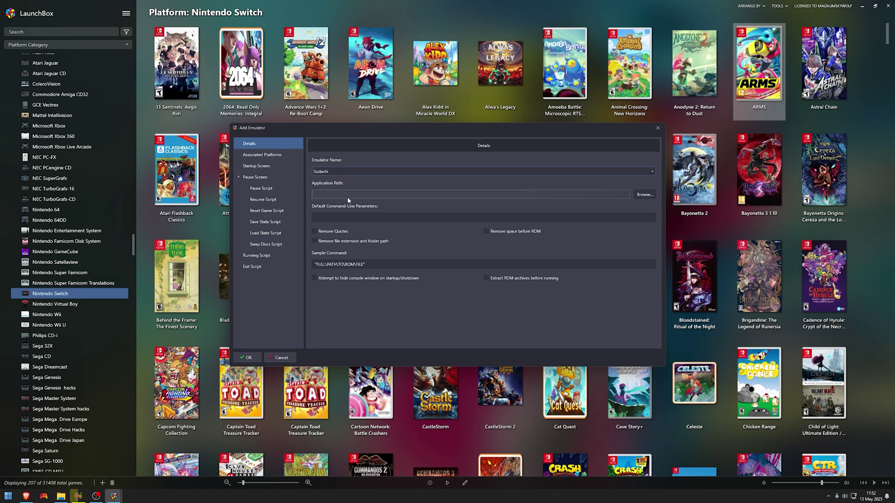
left_click(642, 194)
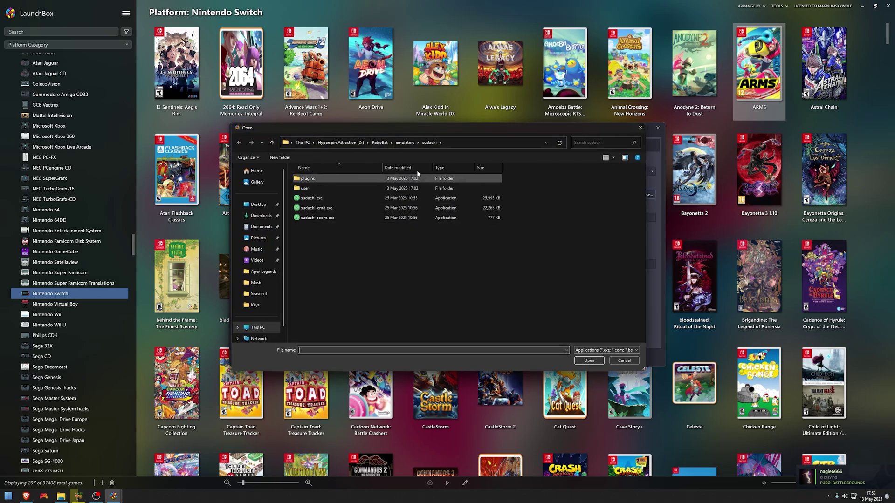
left_click(318, 199)
left_click(590, 361)
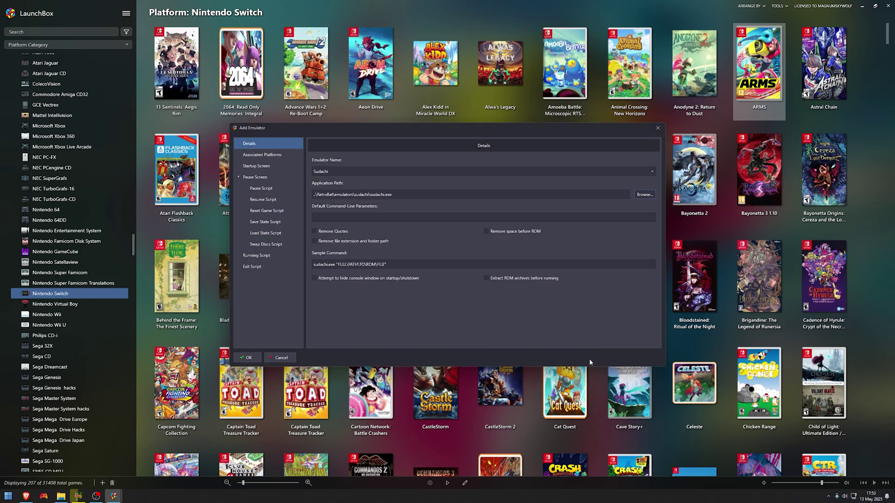
left_click(344, 217)
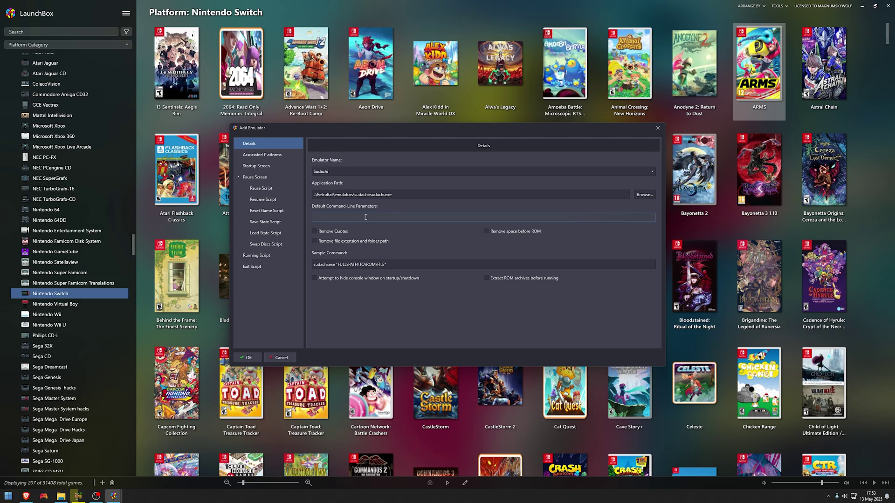
type("-f -g")
Step: Paste a running AutoHotkey script that closes {{StartupEXE}} with WinClose on Esc
left_click(251, 258)
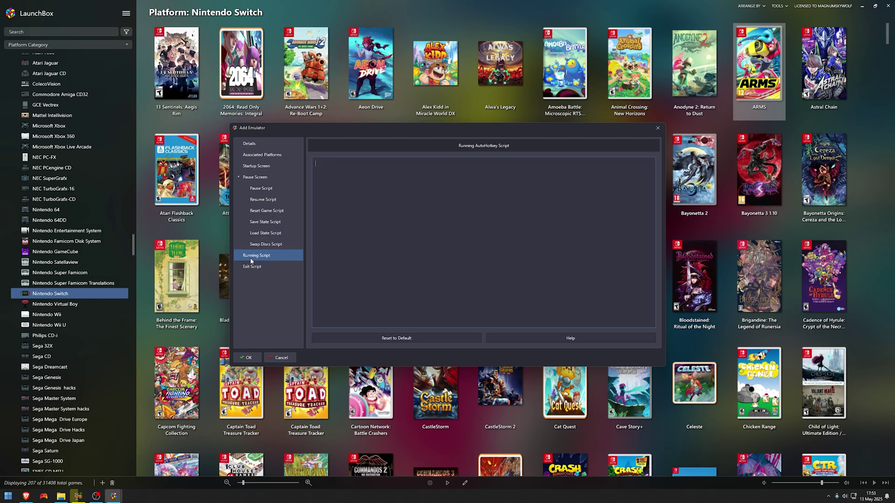
type("$Esc:: { \tWinClose, ahk_exe {{{StartupEXE}}} }")
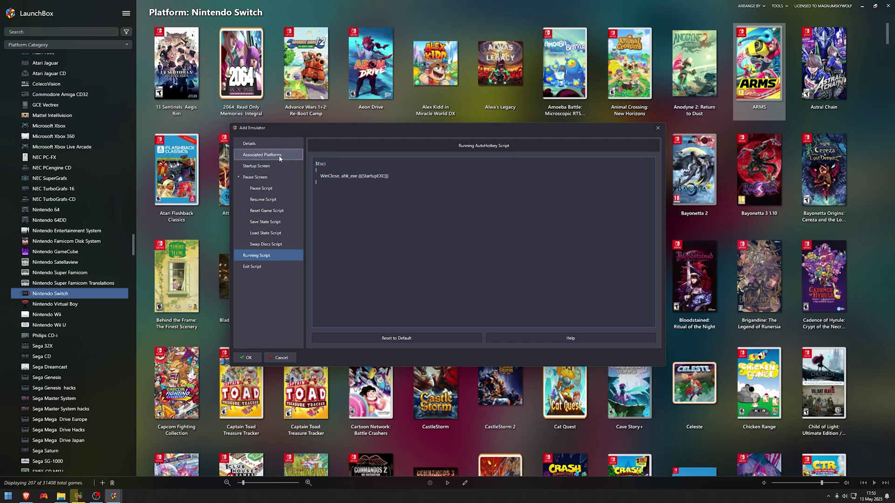
Step: Associate Sudachi with Nintendo Switch as default emulator, save, and update all Switch games
left_click(279, 155)
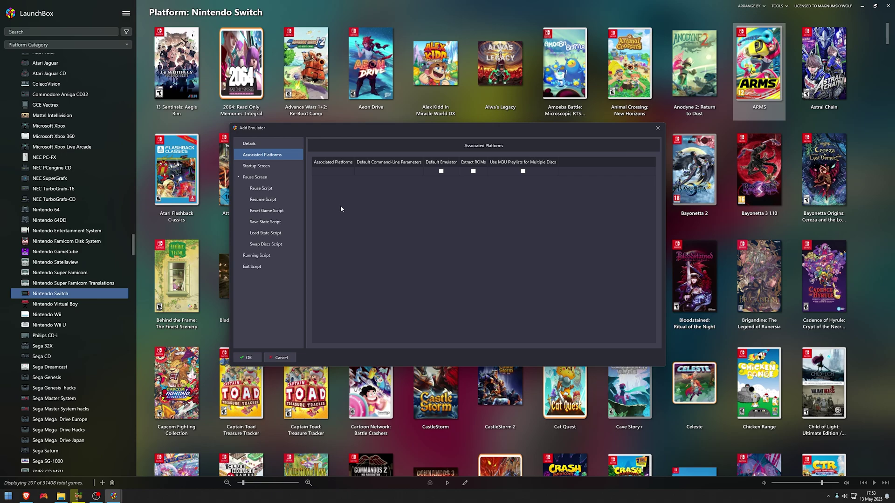
left_click(339, 171)
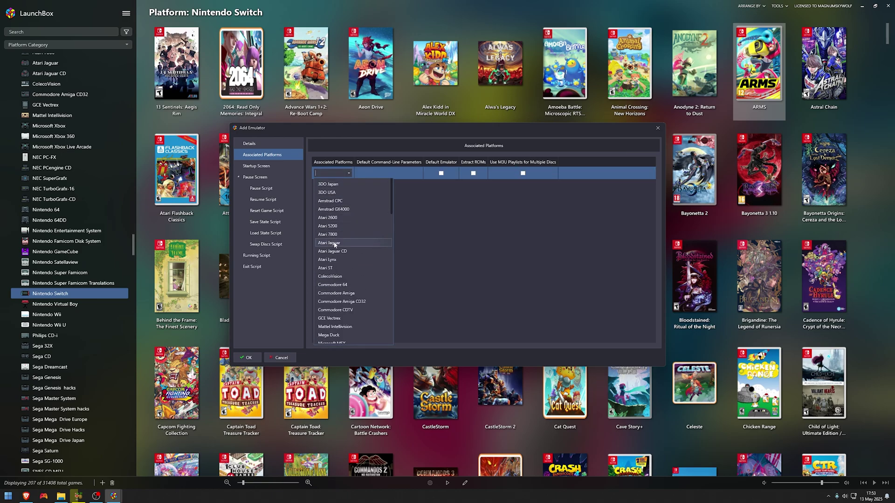
scroll(335, 246, "down", 7)
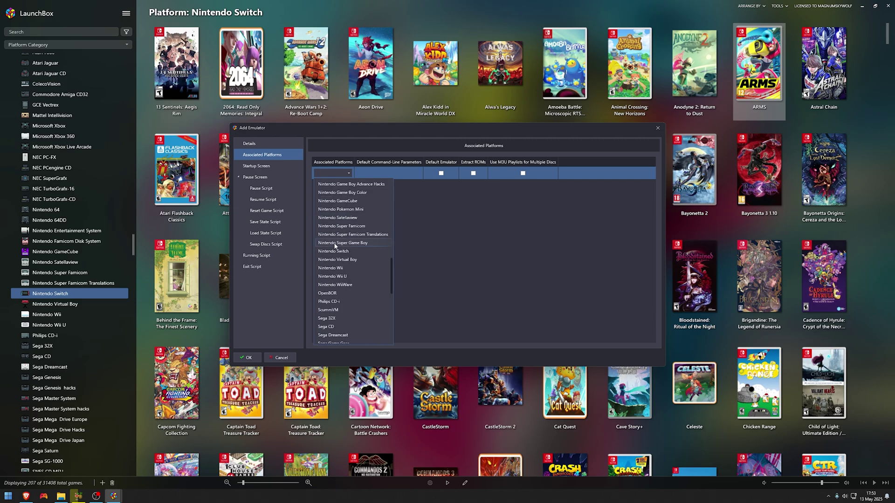
left_click(338, 281)
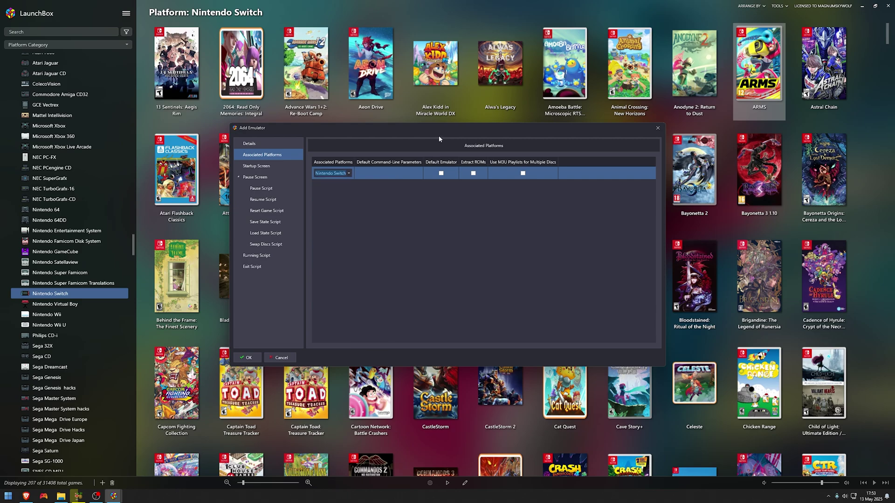
left_click(441, 173)
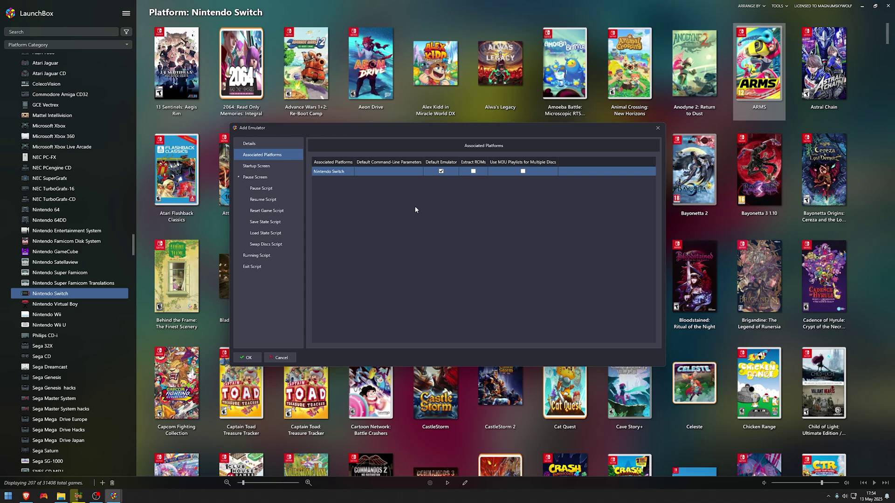
left_click(249, 357)
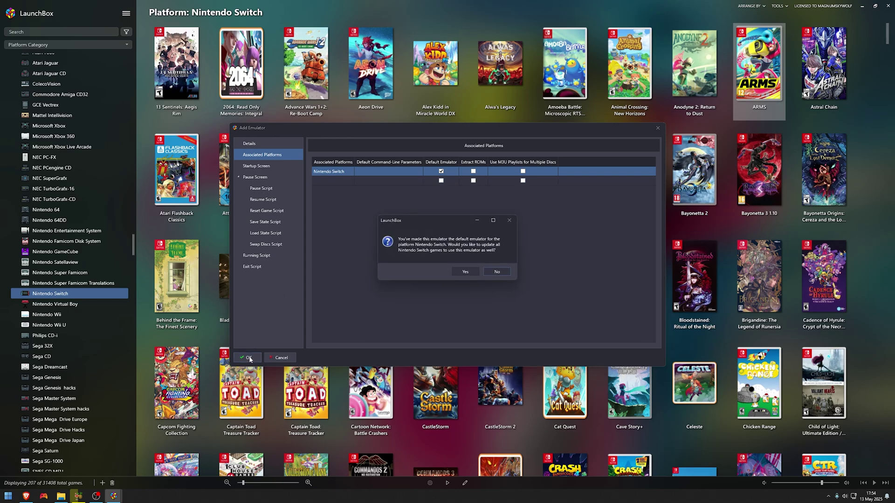
left_click(463, 271)
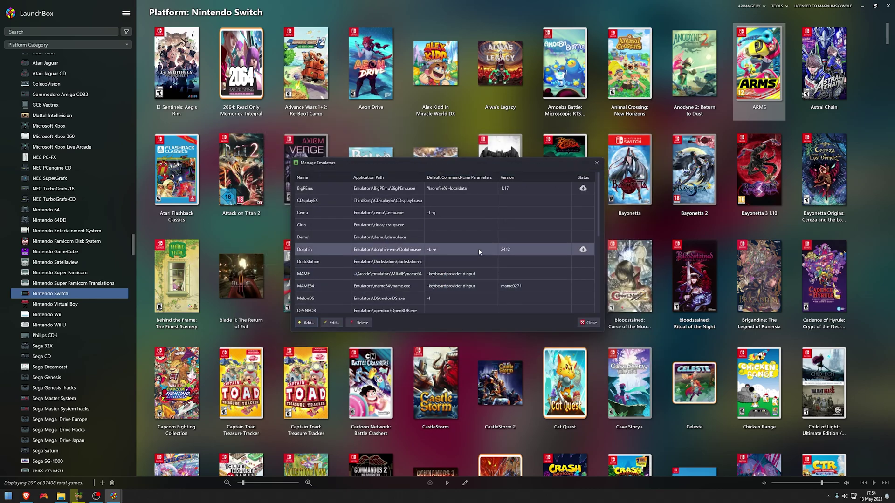
Step: Close the Manage Emulators window
left_click(597, 163)
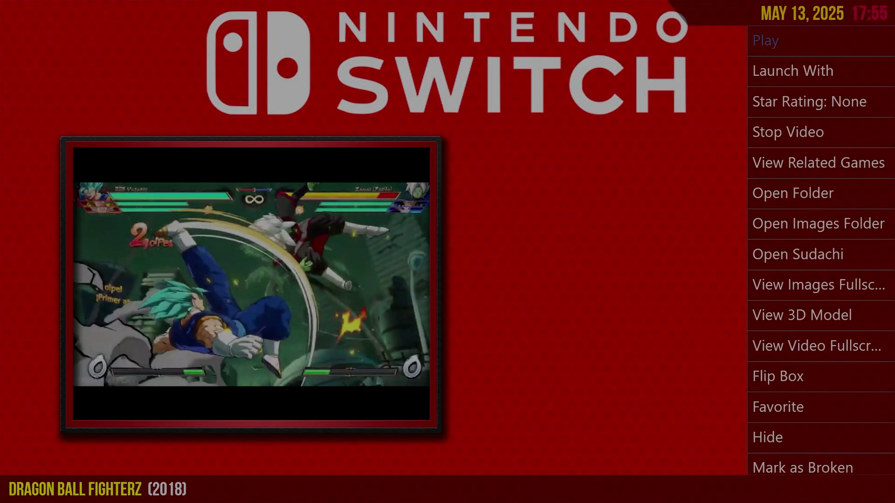
Step: Launch Dragon Ball FighterZ from Big Box so it boots in Sudachi
key("Return")
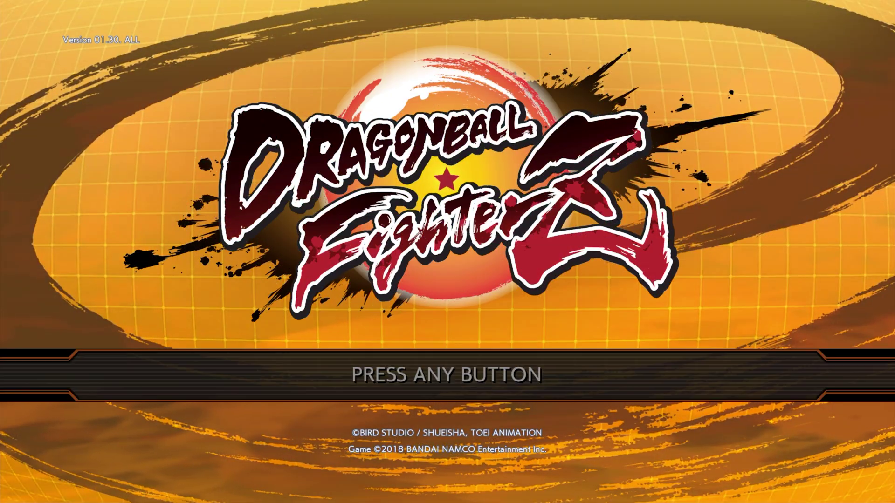
Step: Pass the FighterZ title screen and toggle Play online/offline, ending on Play offline
key("Return")
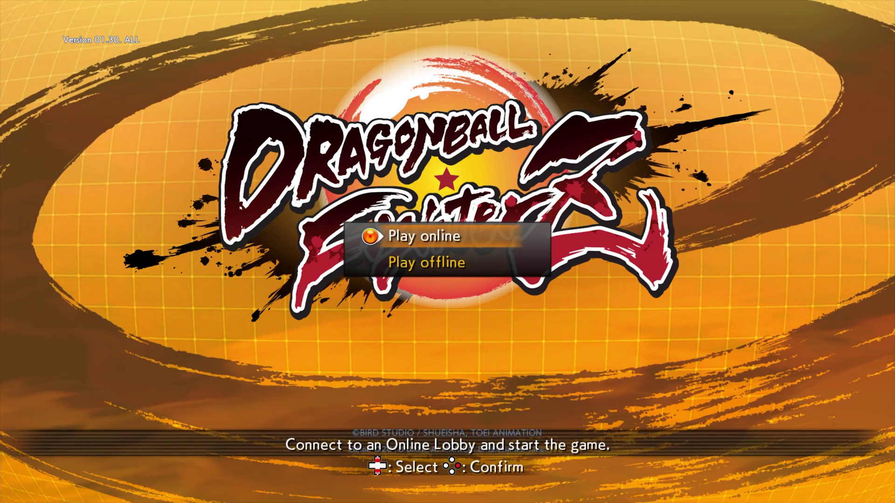
key("Down")
key("Up")
key("Down")
key("Up")
key("Down")
key("Up")
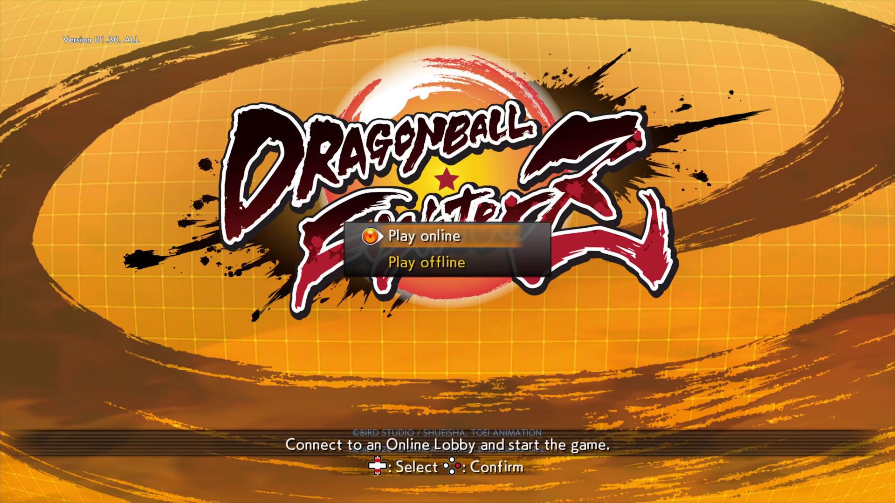
key("Down")
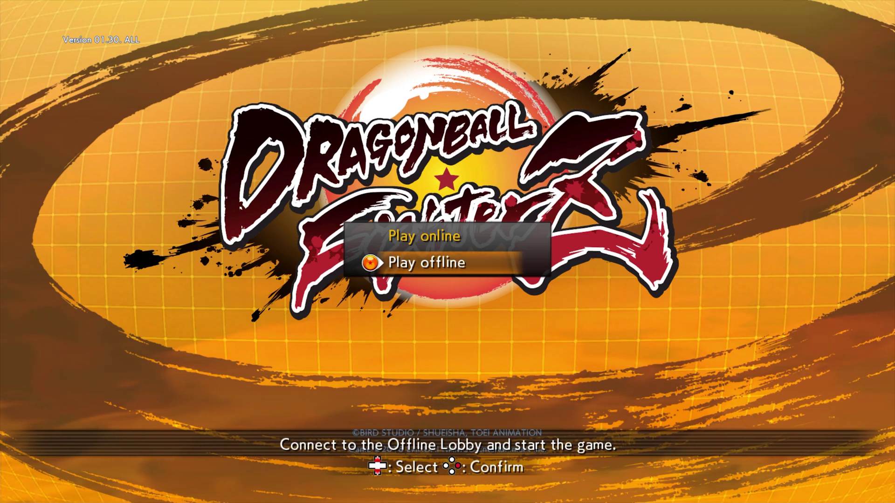